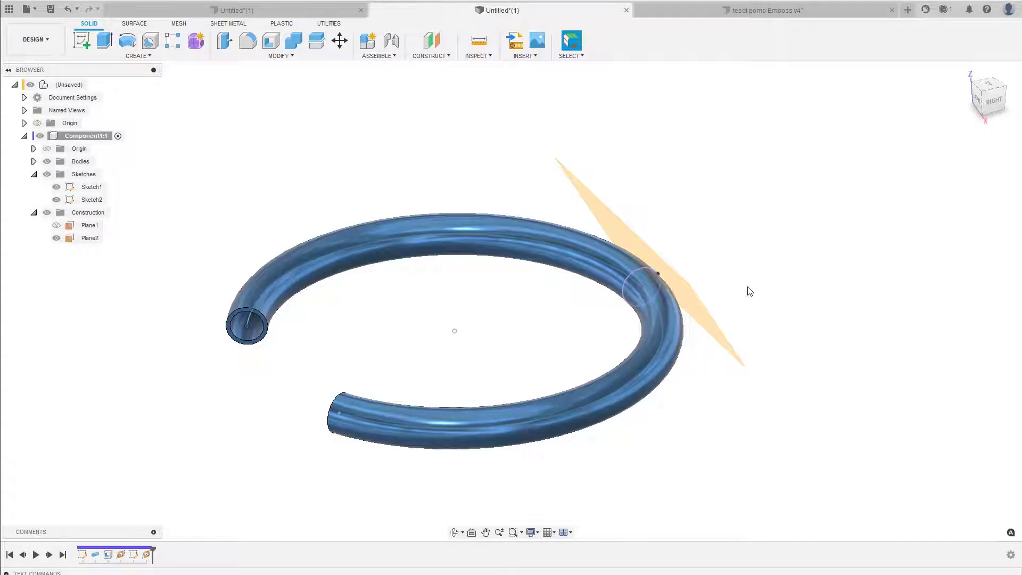
# Make Plane1 and the component's origin visible alongside the curved pipe.
pyautogui.keyDown('shift'); pyautogui.moveTo(750, 291); pyautogui.dragTo(699, 320, button='middle'); pyautogui.keyUp('shift')
pyautogui.click(699, 321)
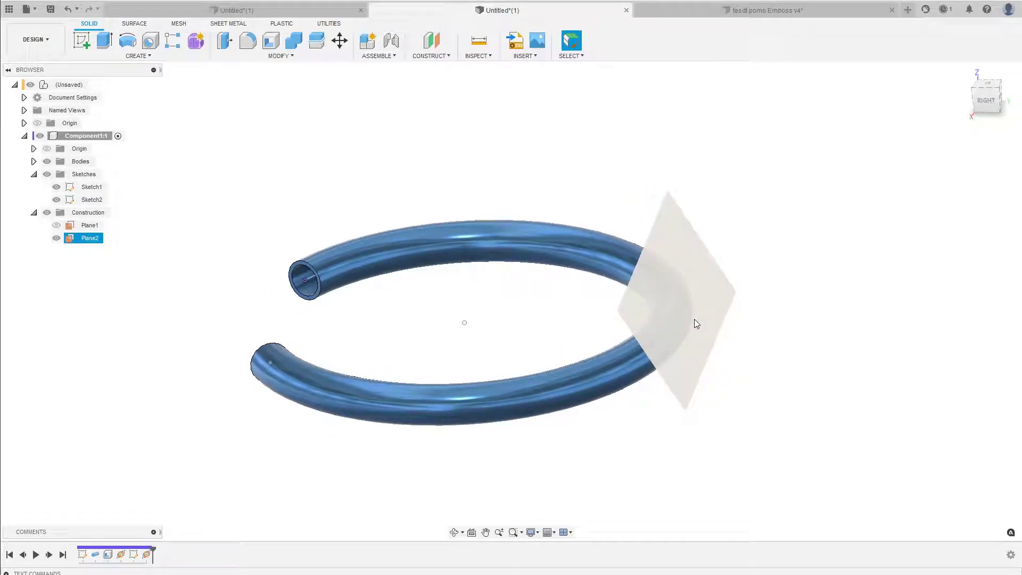
pyautogui.keyDown('shift'); pyautogui.moveTo(696, 323); pyautogui.dragTo(565, 333, button='middle'); pyautogui.keyUp('shift')
pyautogui.click(573, 333)
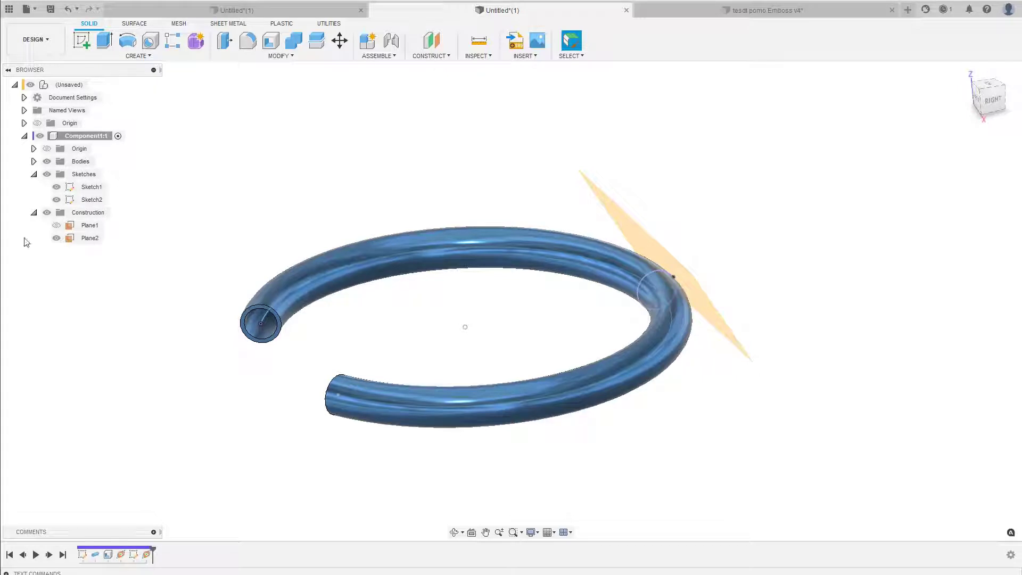
pyautogui.click(56, 225)
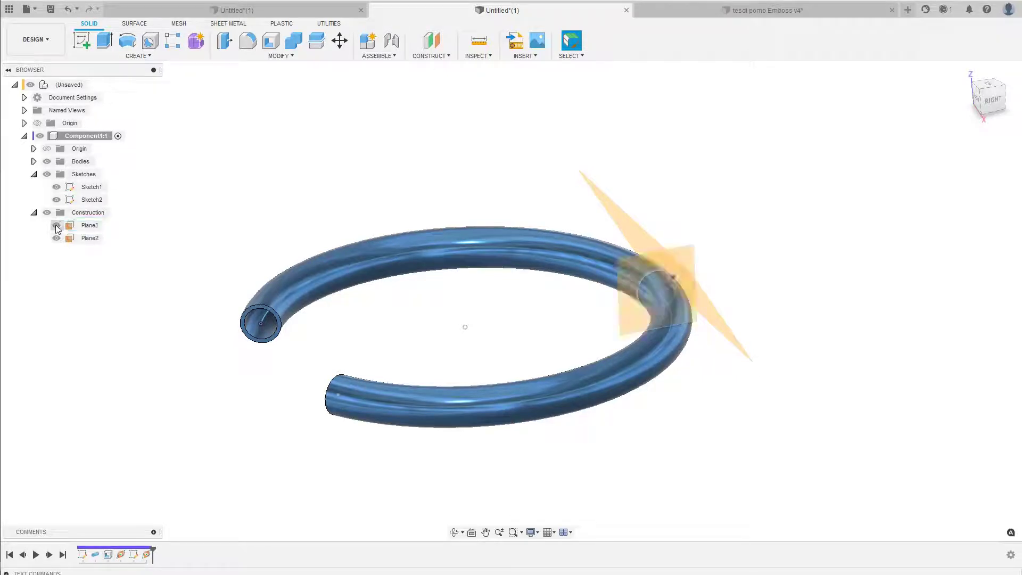
pyautogui.click(46, 149)
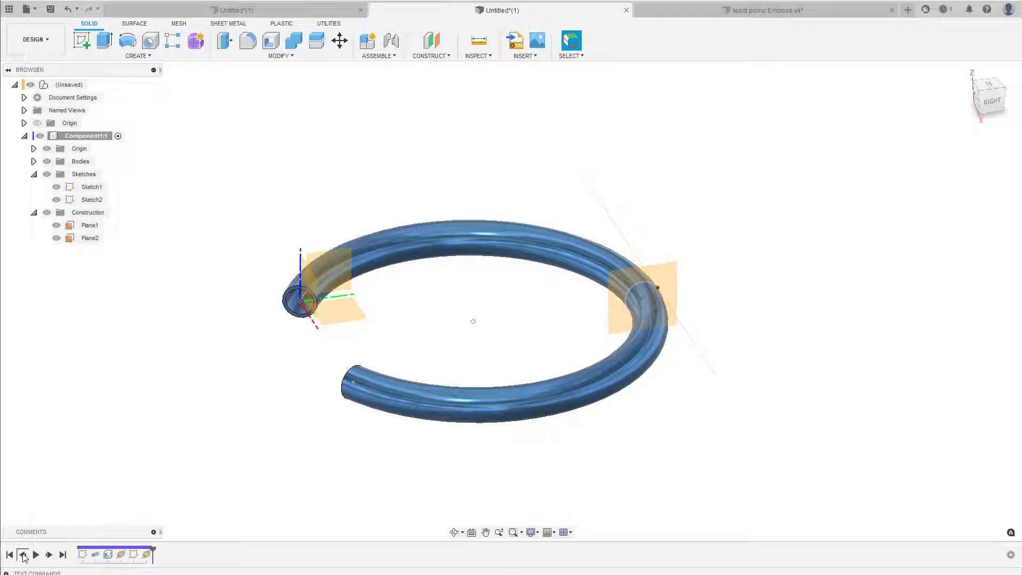
# Step the design history back to the first sketch to review the curve that defines the pipe.
pyautogui.click(23, 554)
pyautogui.click(24, 554)
pyautogui.click(23, 555)
pyautogui.click(23, 555)
pyautogui.click(23, 554)
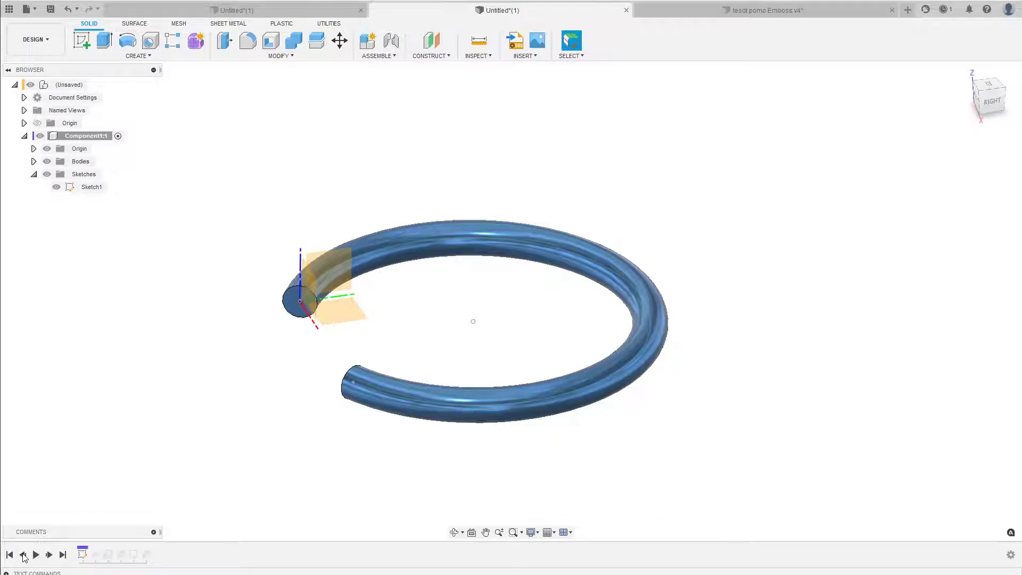
pyautogui.click(23, 555)
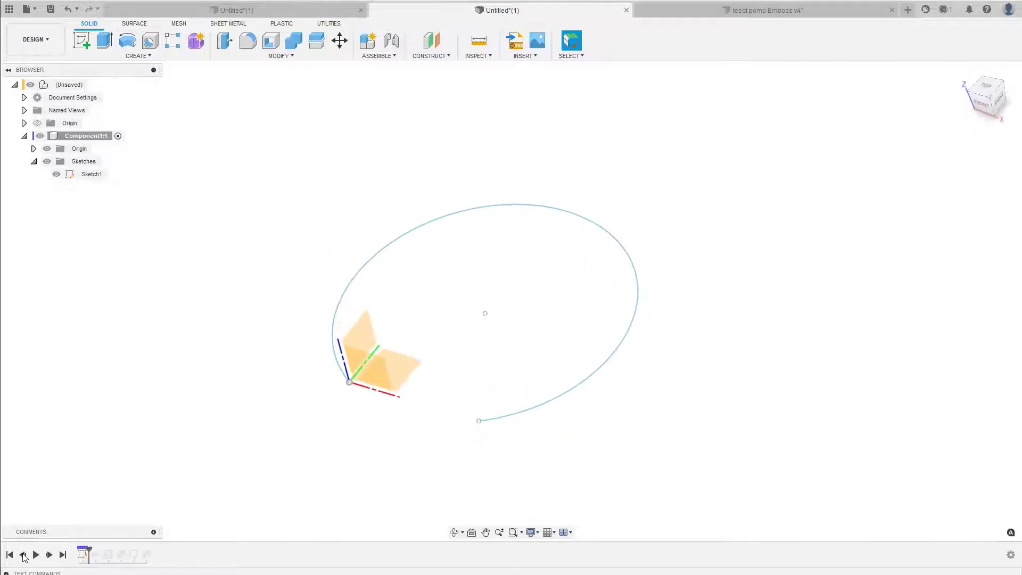
# Replay the history through the pipe, shell and first construction plane, inspecting the hollow pipe from several angles.
pyautogui.click(49, 554)
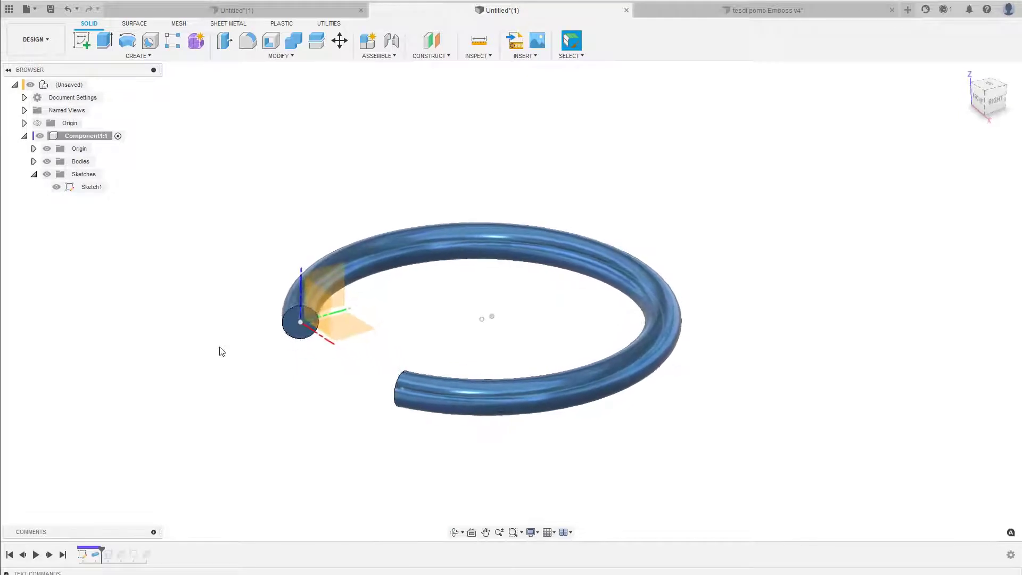
pyautogui.click(49, 555)
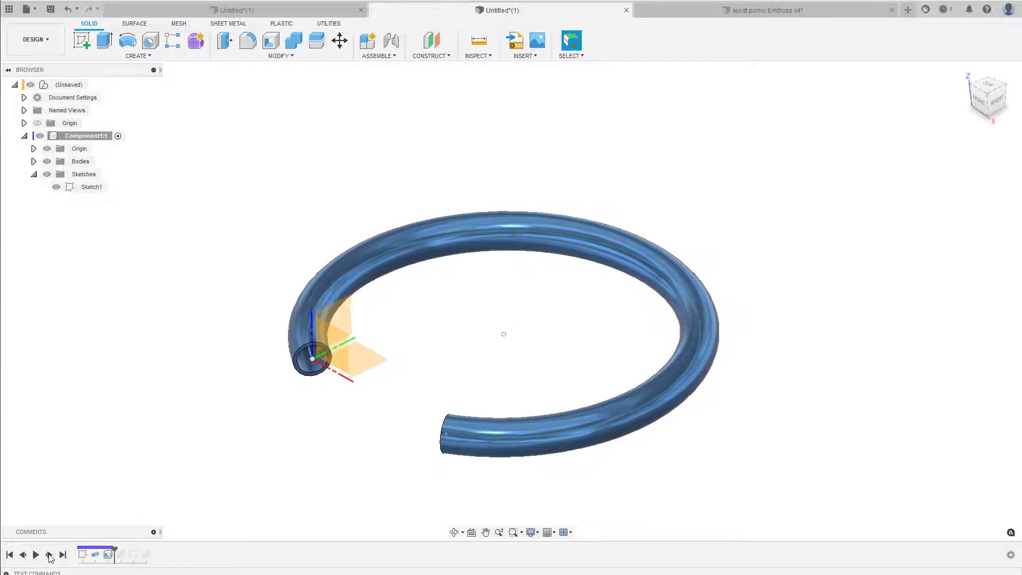
pyautogui.keyDown('shift'); pyautogui.moveTo(327, 505); pyautogui.dragTo(737, 424, button='middle'); pyautogui.keyUp('shift')
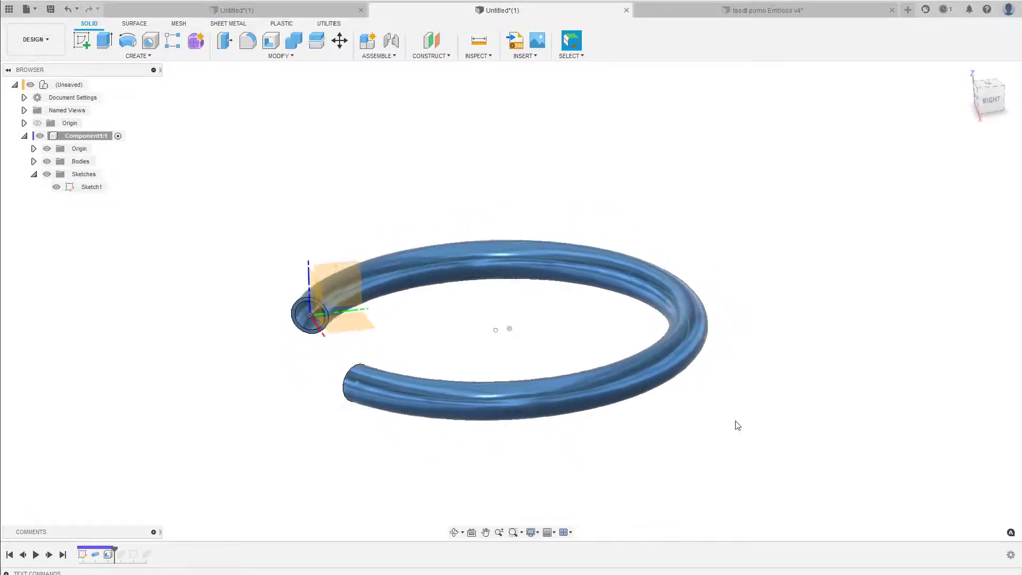
pyautogui.keyDown('shift'); pyautogui.moveTo(701, 304); pyautogui.dragTo(610, 215, button='middle'); pyautogui.keyUp('shift')
pyautogui.keyDown('shift'); pyautogui.moveTo(531, 226); pyautogui.dragTo(734, 294, button='middle'); pyautogui.keyUp('shift')
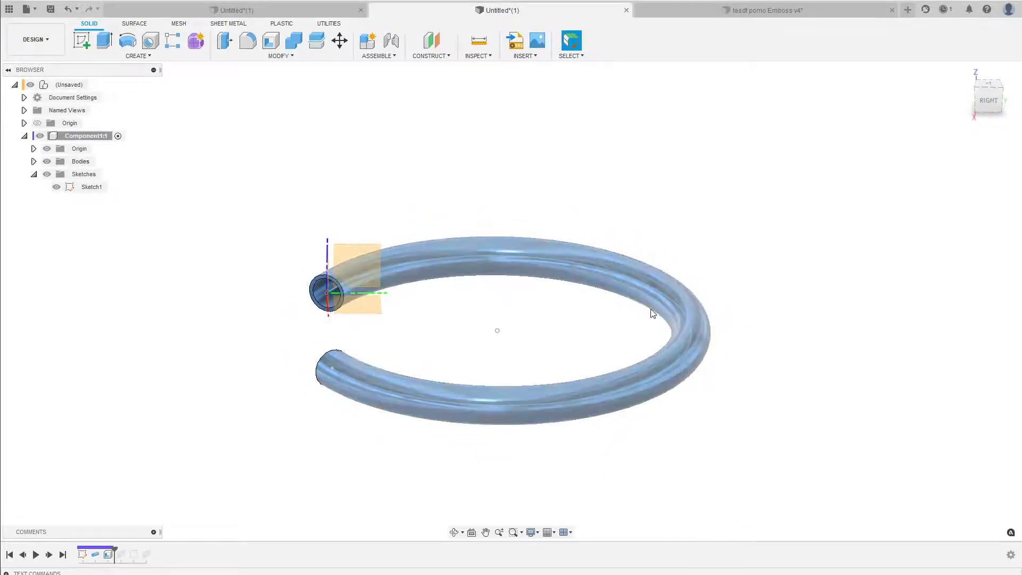
pyautogui.click(49, 555)
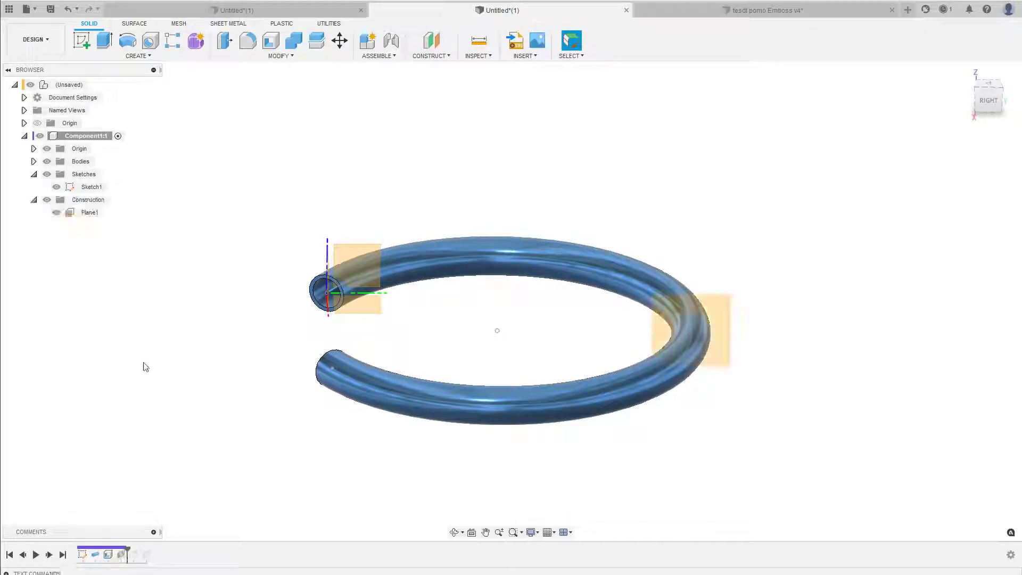
pyautogui.press('F6')
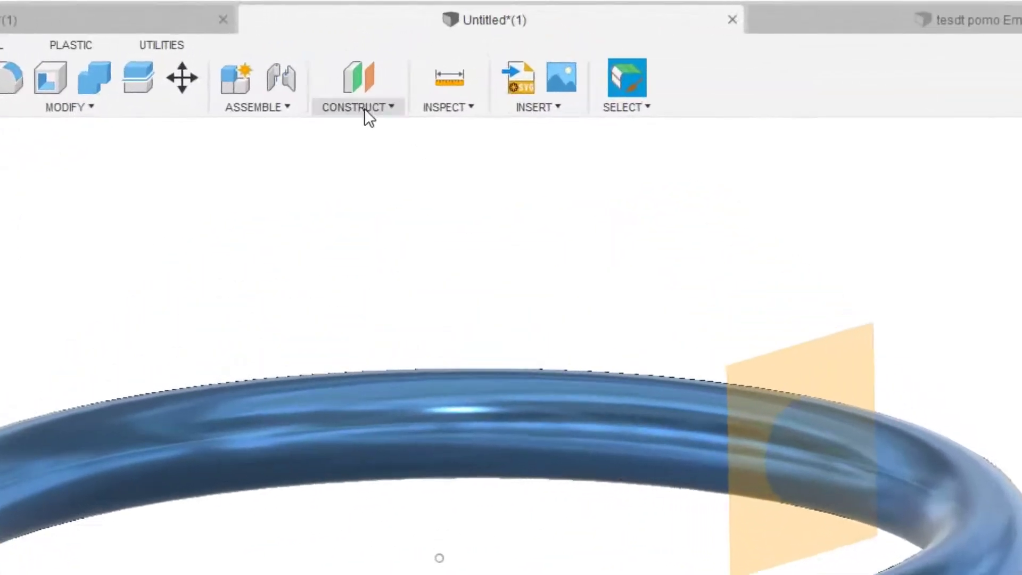
# Roll the history back to before the first construction plane and hide Body1 to expose the path sketch.
pyautogui.click(364, 109)
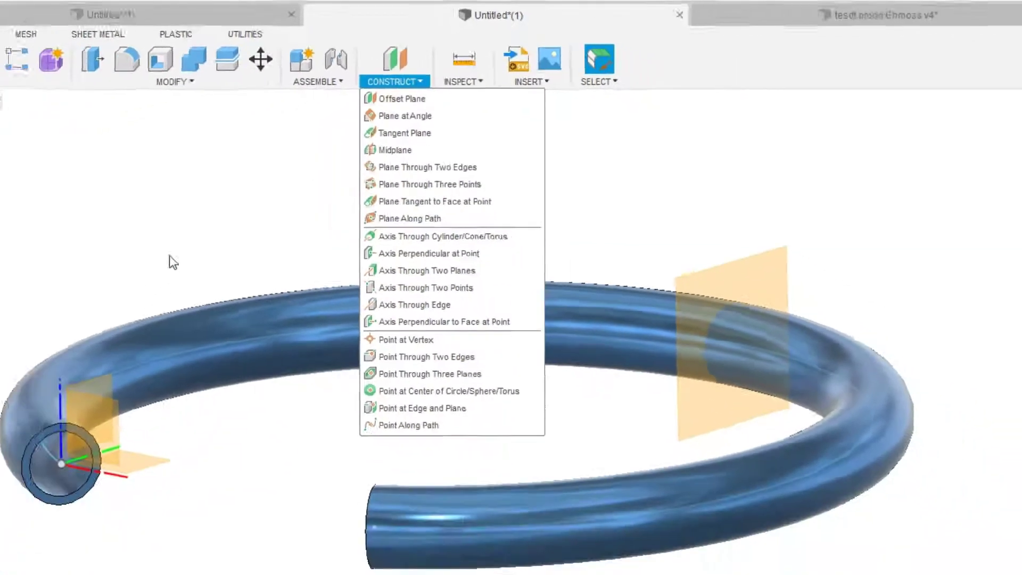
pyautogui.press('Escape')
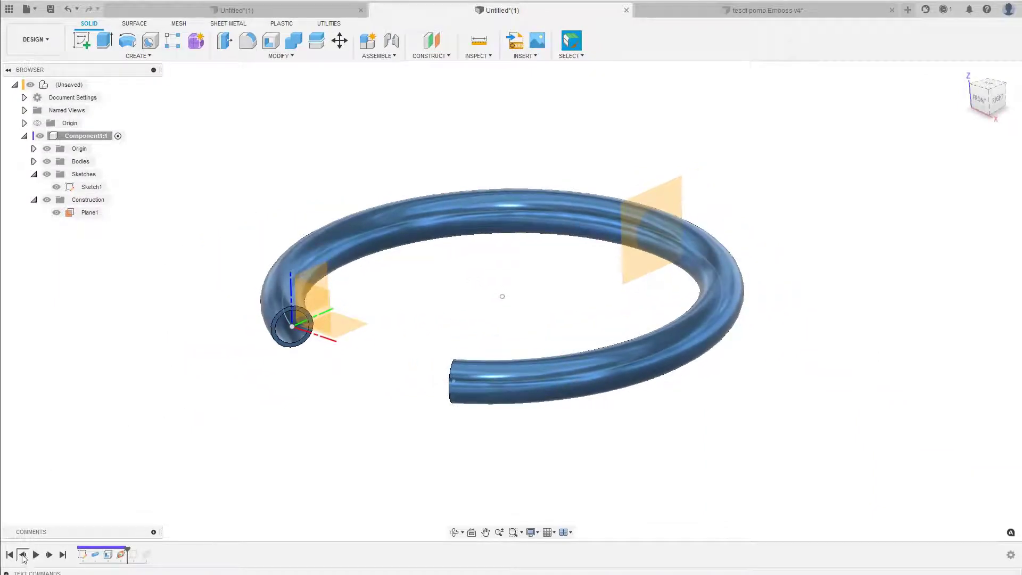
pyautogui.click(23, 555)
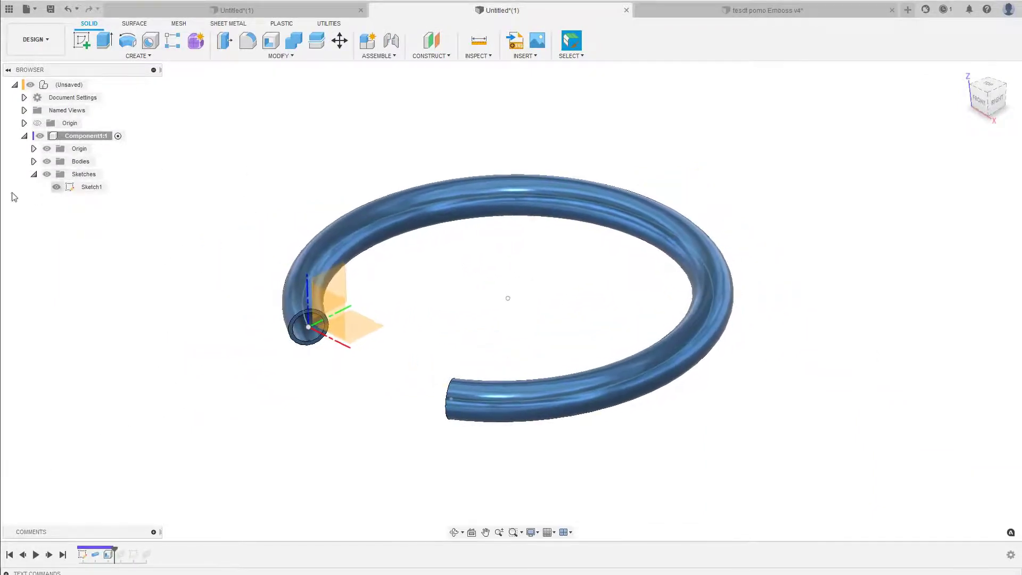
pyautogui.click(34, 162)
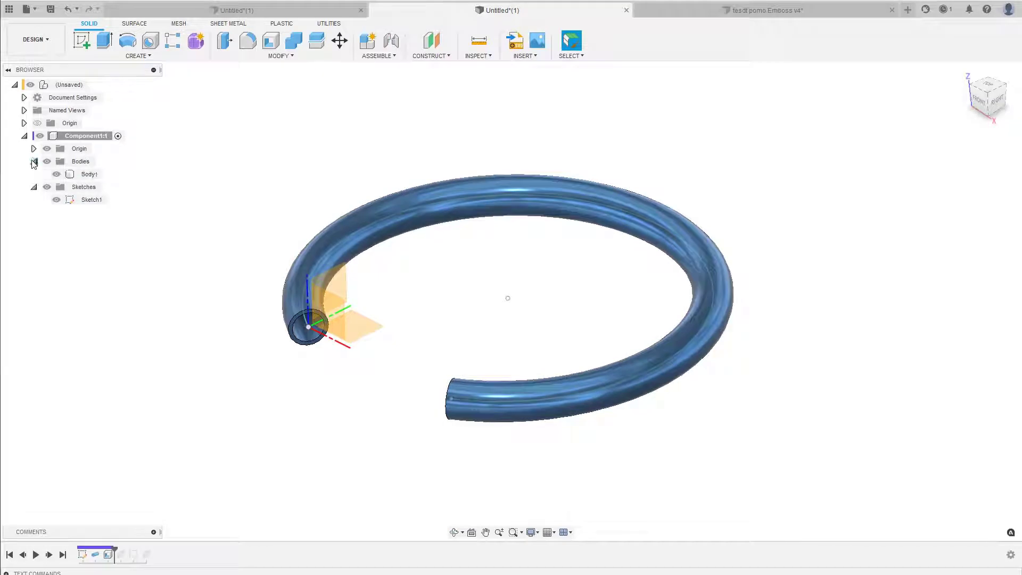
pyautogui.click(57, 174)
pyautogui.click(56, 175)
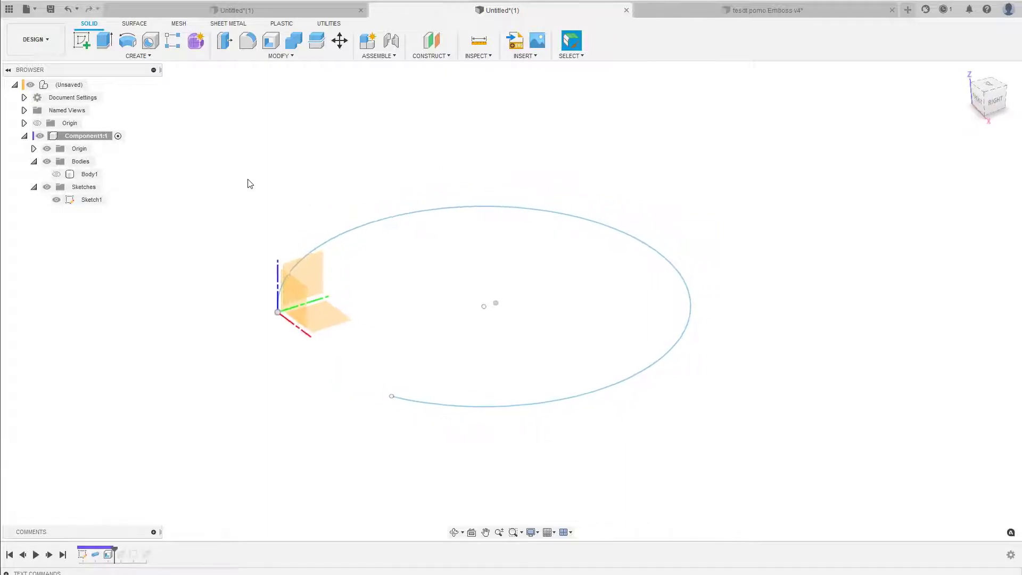
# Try a proportional Plane Along Path on the Sketch1 curve, moving the plane to different positions including the path's start.
pyautogui.click(429, 56)
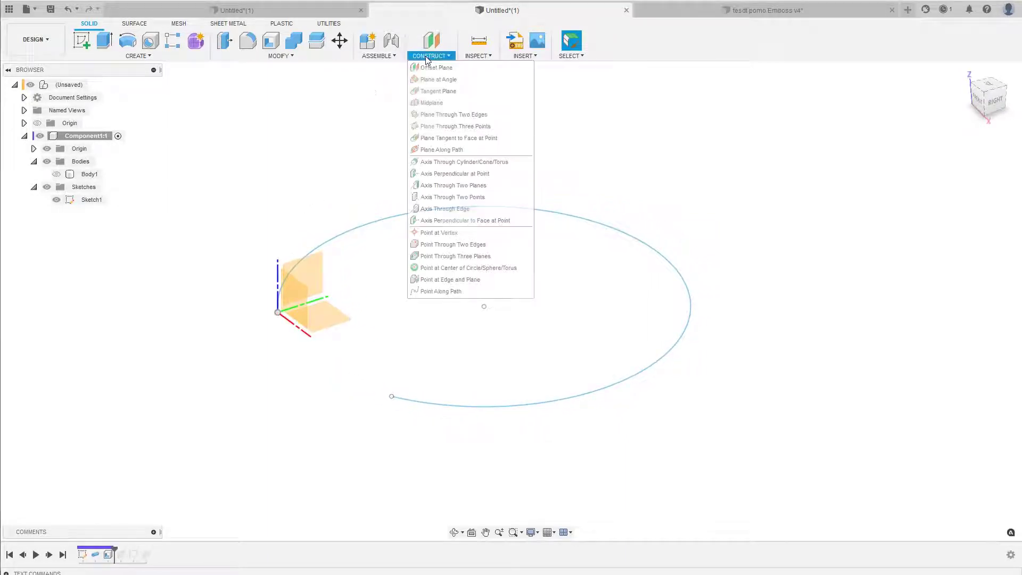
pyautogui.click(435, 150)
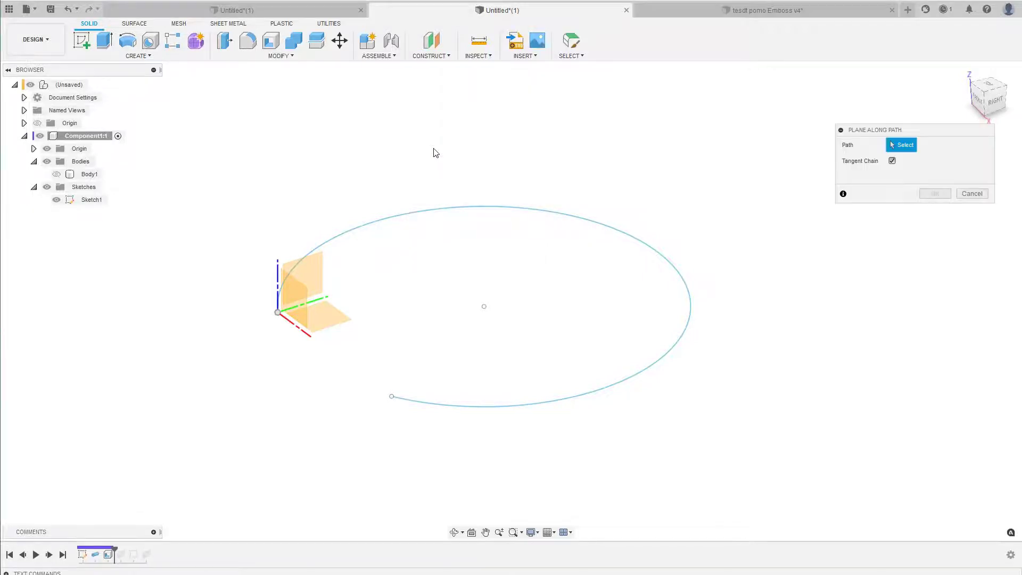
pyautogui.click(438, 213)
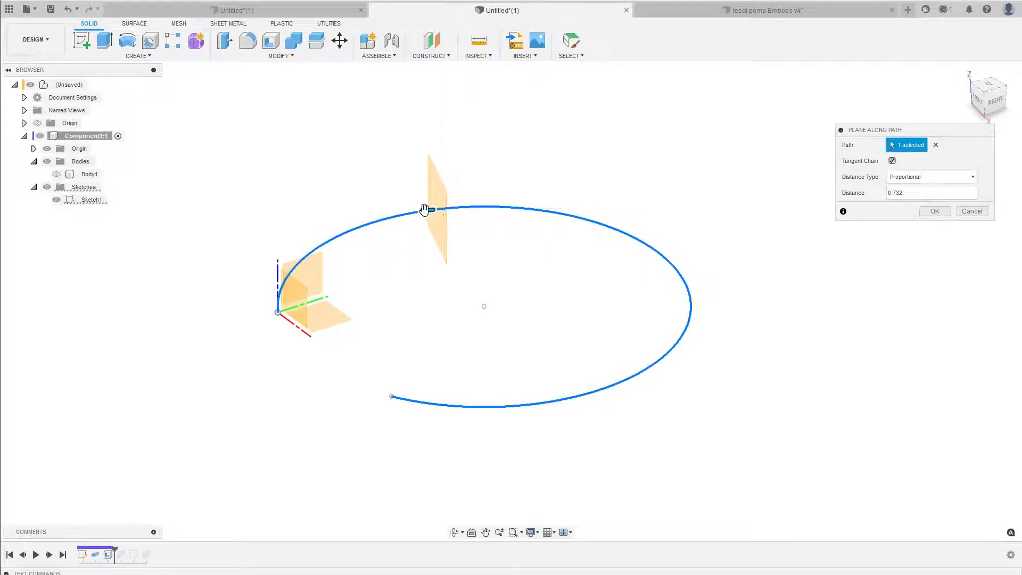
pyautogui.moveTo(427, 210); pyautogui.dragTo(616, 223)
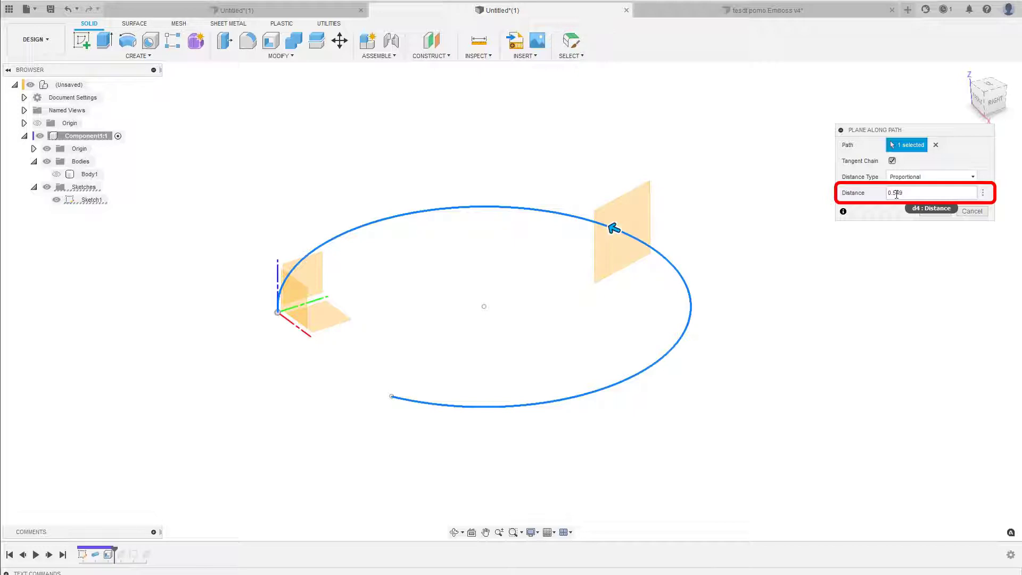
pyautogui.moveTo(609, 226)
pyautogui.mouseDown()
pyautogui.moveTo(508, 219)
pyautogui.moveTo(369, 256)
pyautogui.moveTo(341, 287)
pyautogui.moveTo(313, 361)
pyautogui.mouseUp()
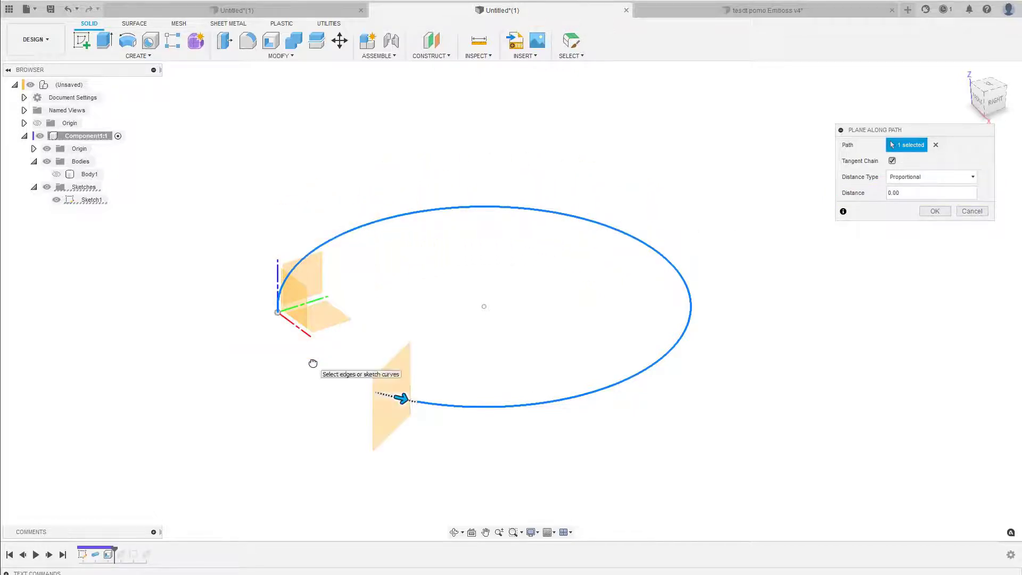
pyautogui.moveTo(401, 397); pyautogui.dragTo(650, 230)
# Set the path plane's proportional distance to 0.5, try repositioning it along the curve, and discard it.
pyautogui.keyDown('shift'); pyautogui.moveTo(649, 230); pyautogui.dragTo(870, 219, button='middle'); pyautogui.keyUp('shift')
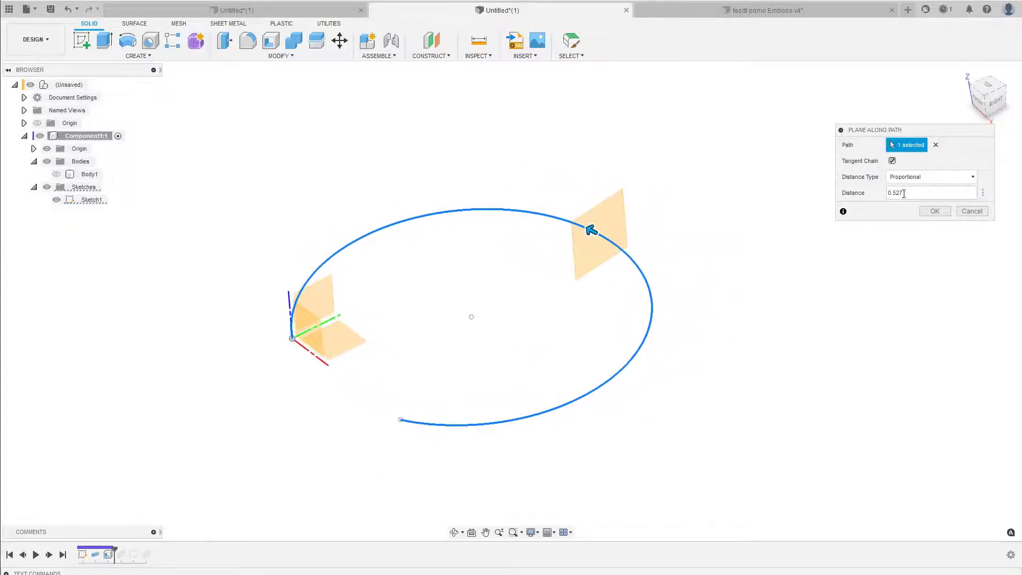
pyautogui.press('BackSpace')
pyautogui.press('BackSpace')
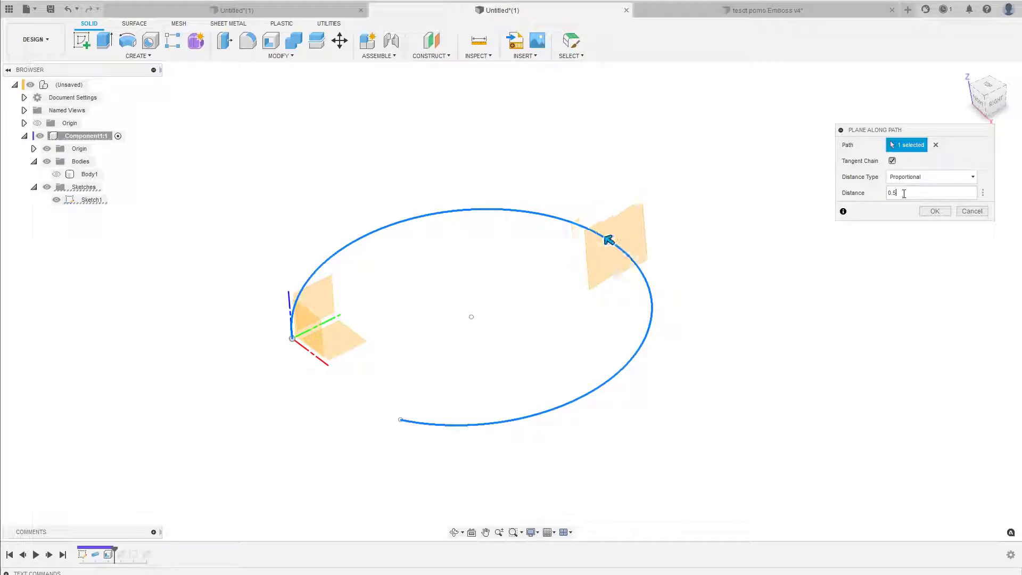
pyautogui.keyDown('shift'); pyautogui.moveTo(662, 311); pyautogui.dragTo(570, 229, button='middle'); pyautogui.keyUp('shift')
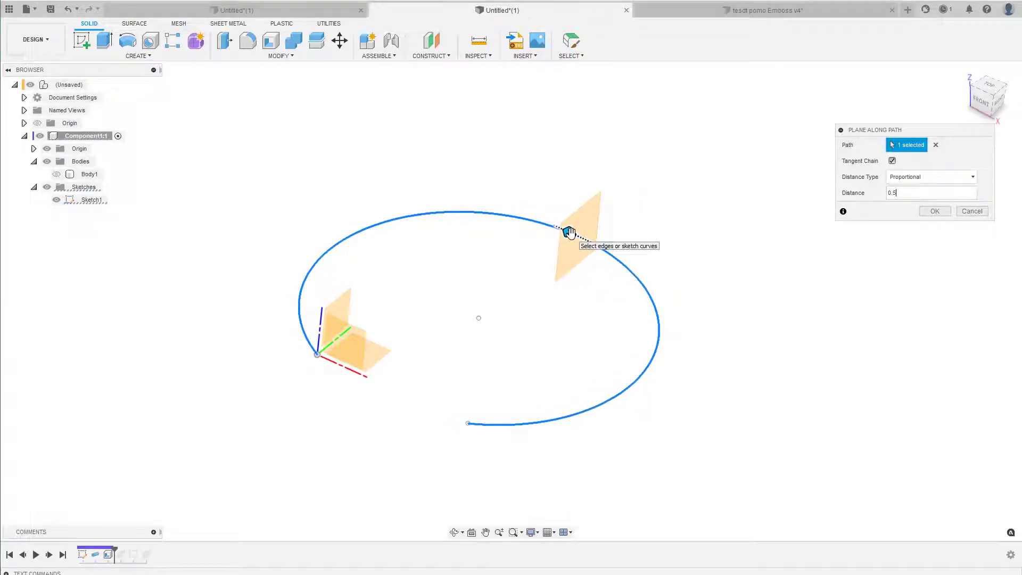
pyautogui.press('Escape')
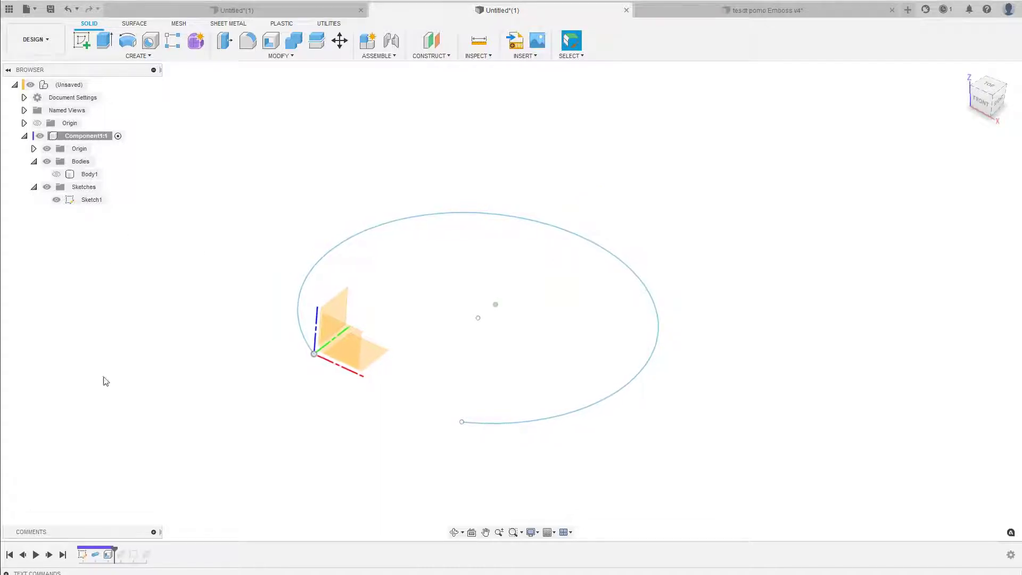
# Advance the history through Plane1 and Sketch2, and show the pipe body again.
pyautogui.click(49, 554)
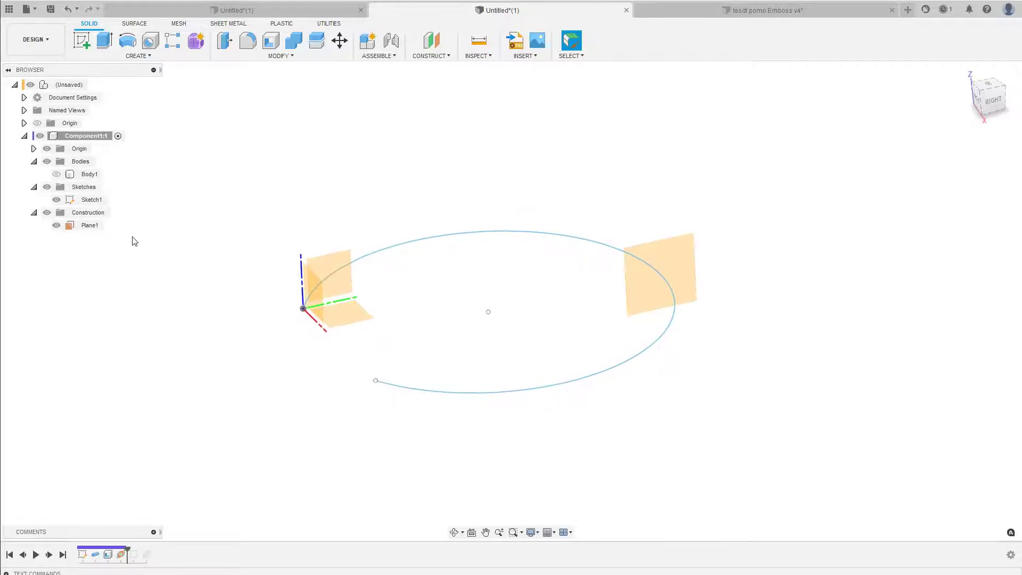
pyautogui.click(57, 174)
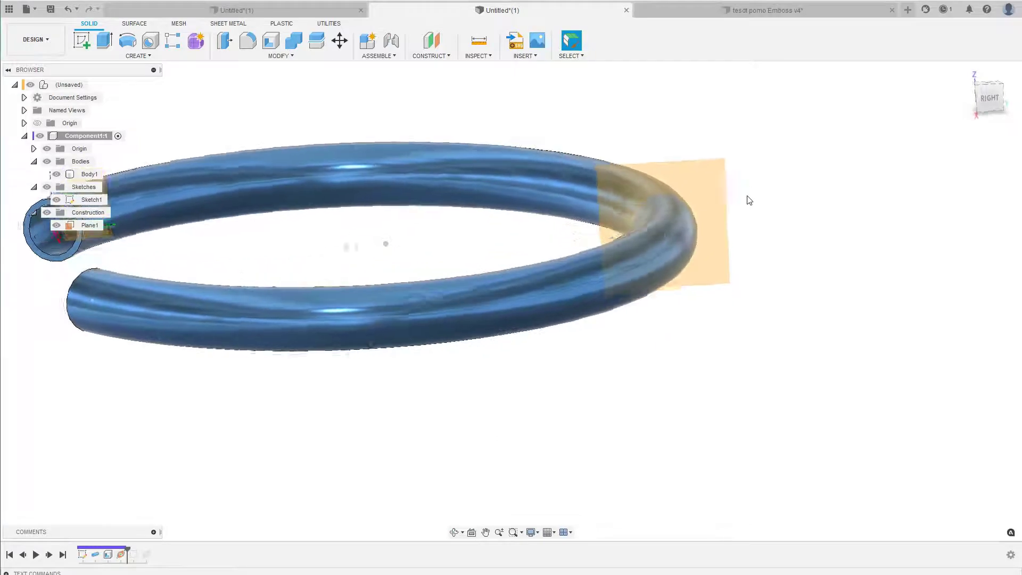
pyautogui.click(582, 151)
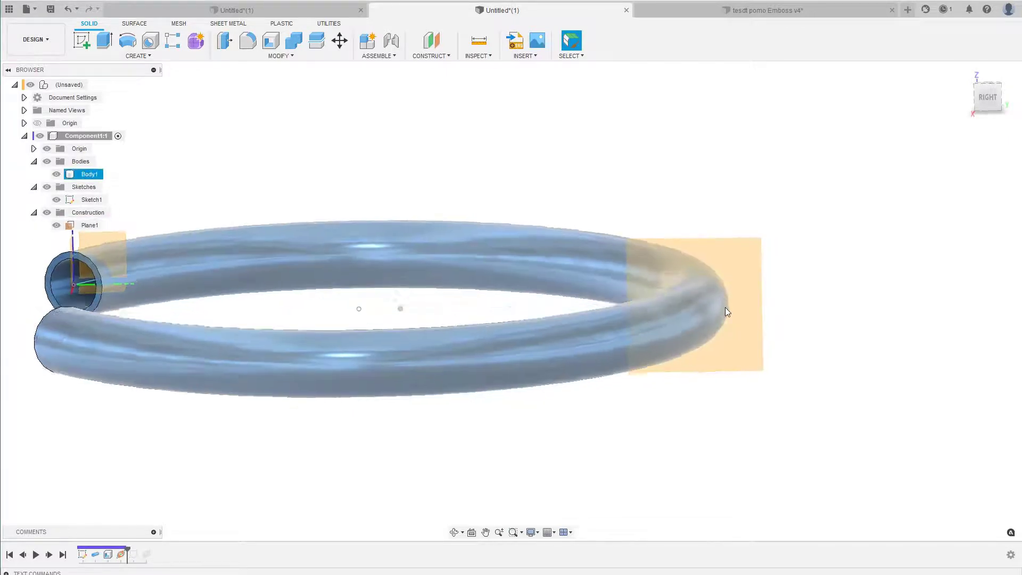
pyautogui.click(49, 554)
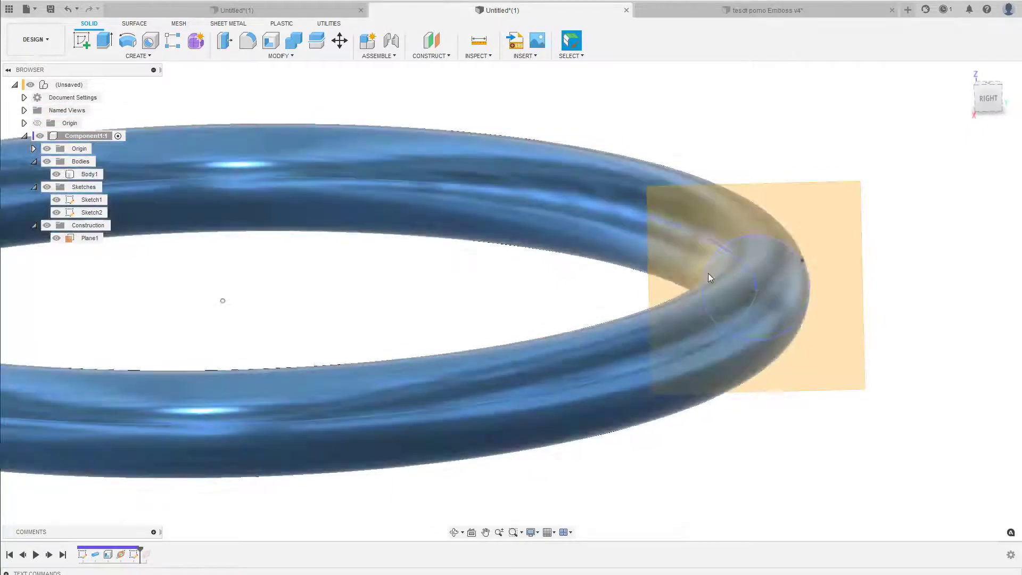
# Try the Intersect projection with the Bodies selection filter in a new sketch on Plane1, and leave the sketch empty.
pyautogui.click(811, 213)
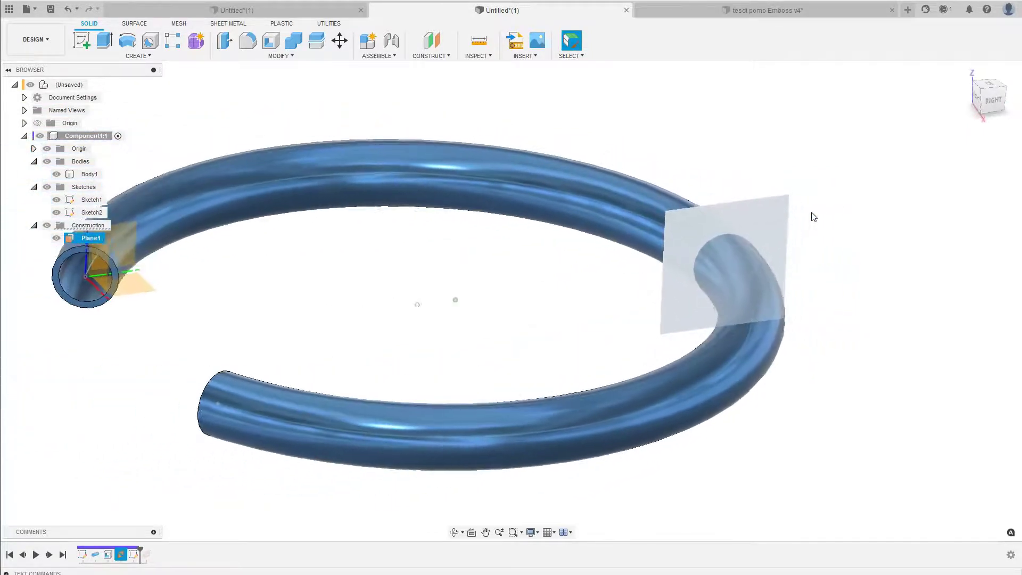
pyautogui.click(82, 40)
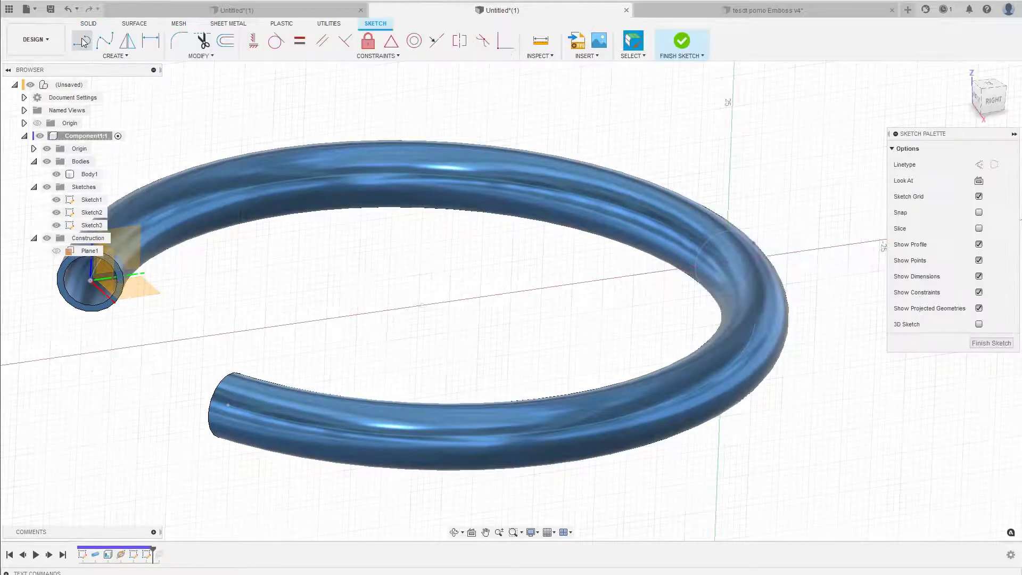
pyautogui.click(115, 55)
pyautogui.moveTo(109, 233)
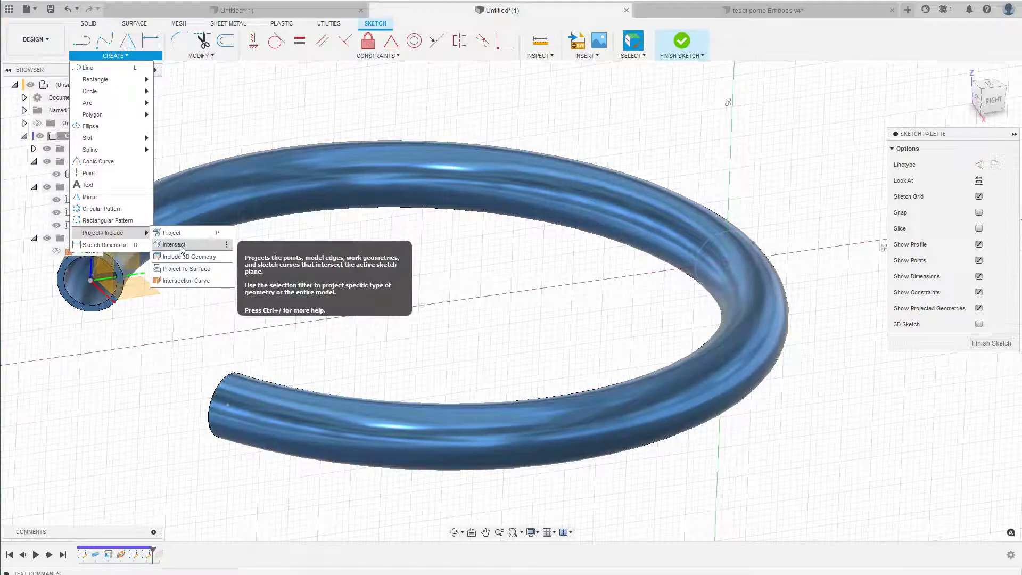
pyautogui.click(174, 244)
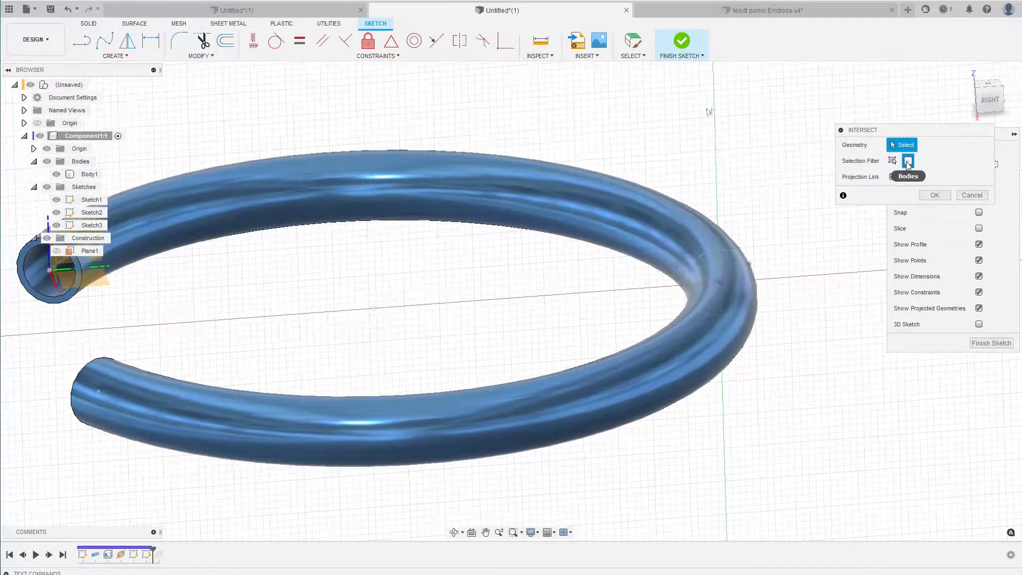
pyautogui.click(907, 161)
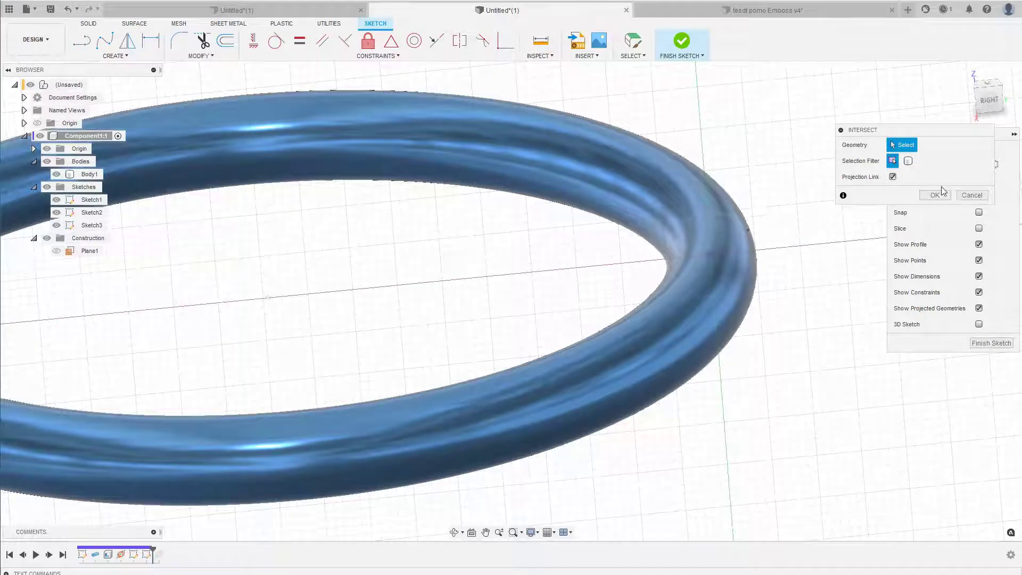
pyautogui.press('Escape')
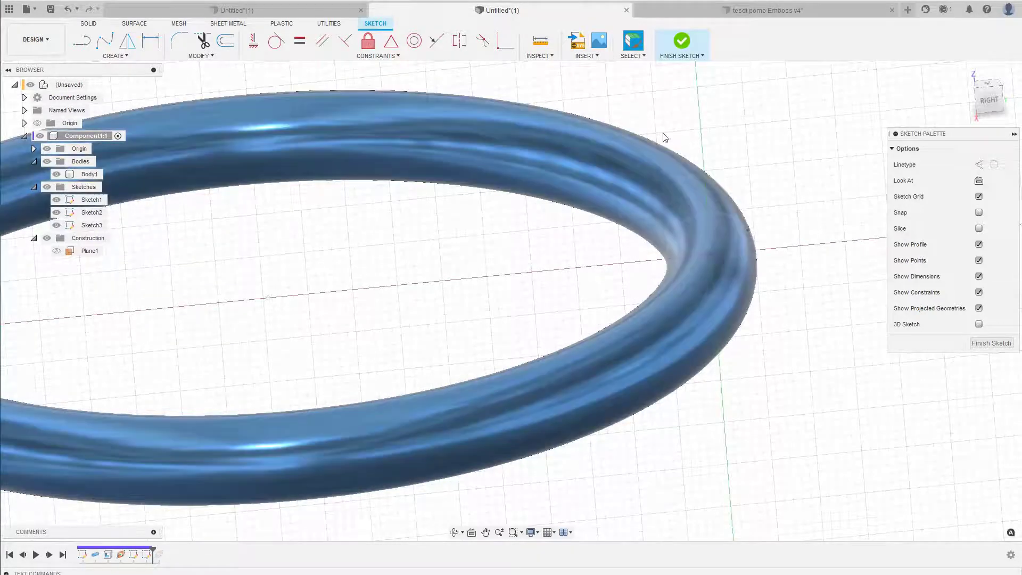
pyautogui.click(681, 41)
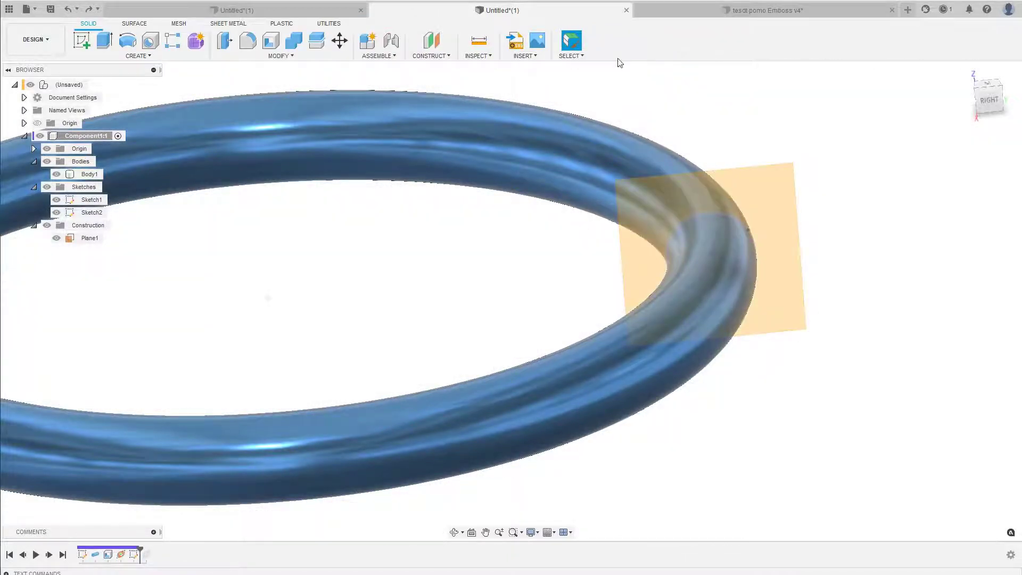
# Hide Body1 and open Sketch2 on the path plane for editing.
pyautogui.scroll(3, 672, 212)
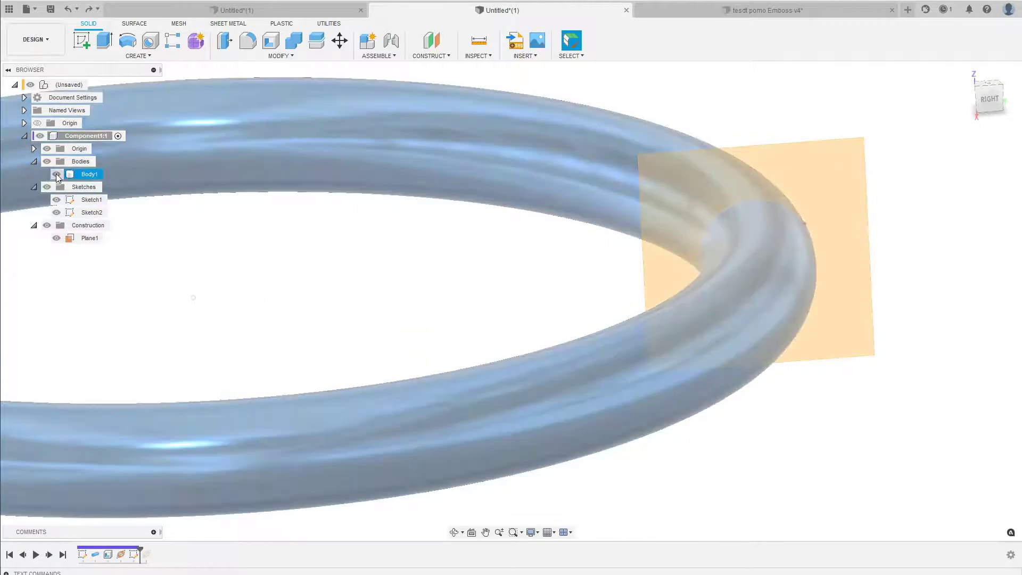
pyautogui.click(56, 174)
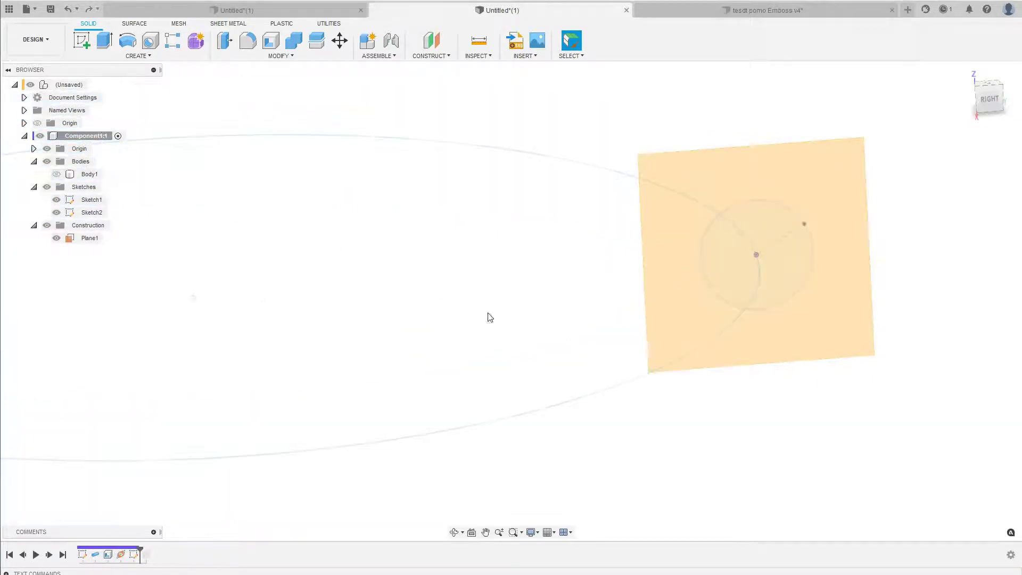
pyautogui.click(761, 267)
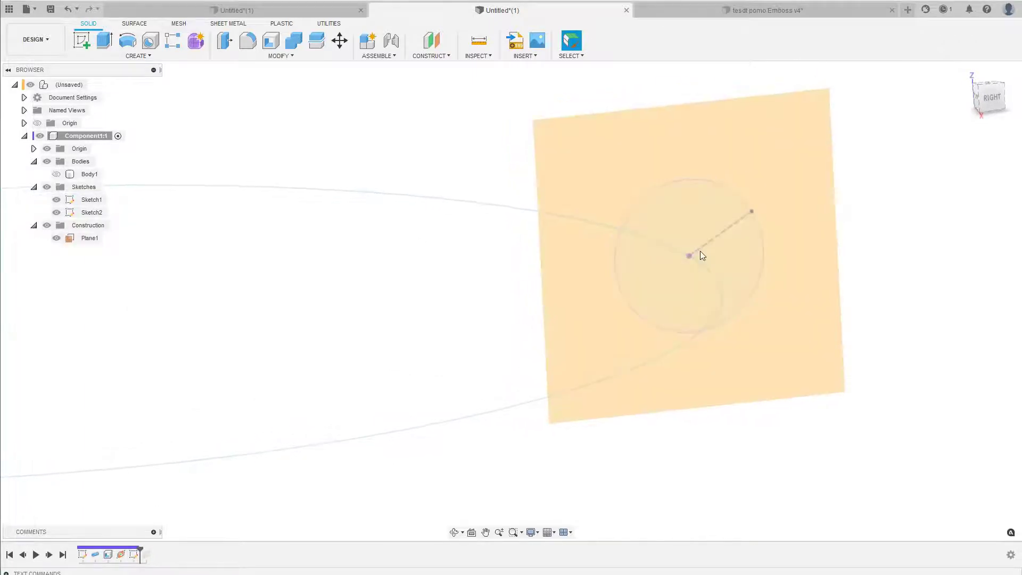
pyautogui.rightClick(135, 554)
pyautogui.click(156, 450)
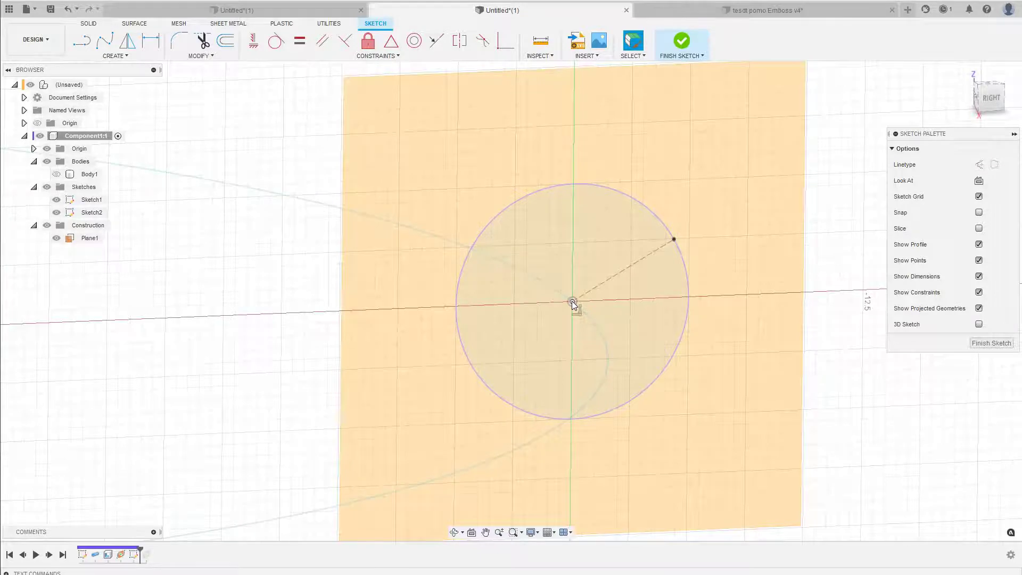
# Try sliding the outer endpoint of the slanted construction radius along the intersected pipe circle.
pyautogui.click(571, 302)
pyautogui.click(633, 298)
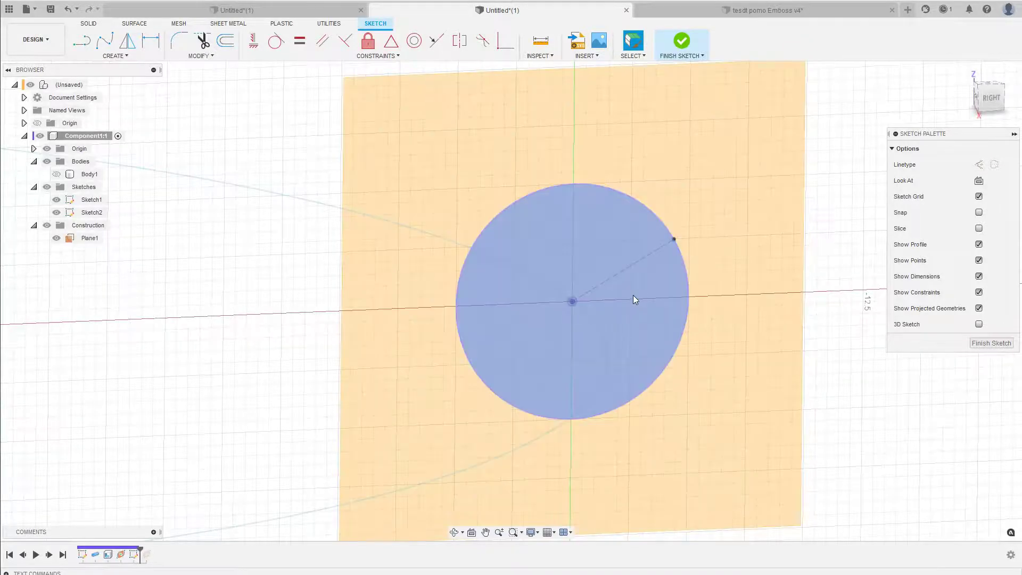
pyautogui.click(729, 230)
pyautogui.click(609, 298)
pyautogui.click(567, 302)
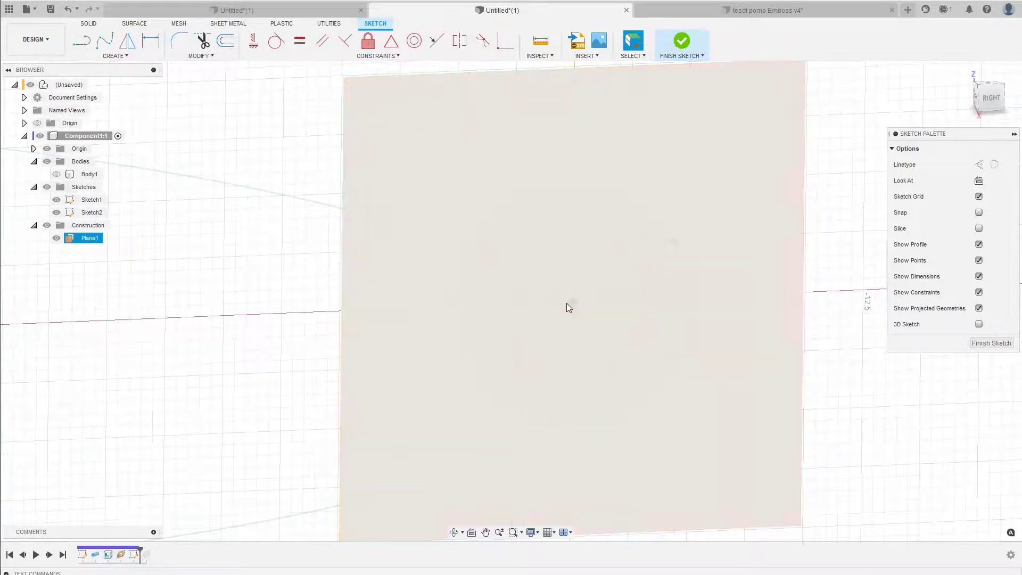
pyautogui.click(572, 303)
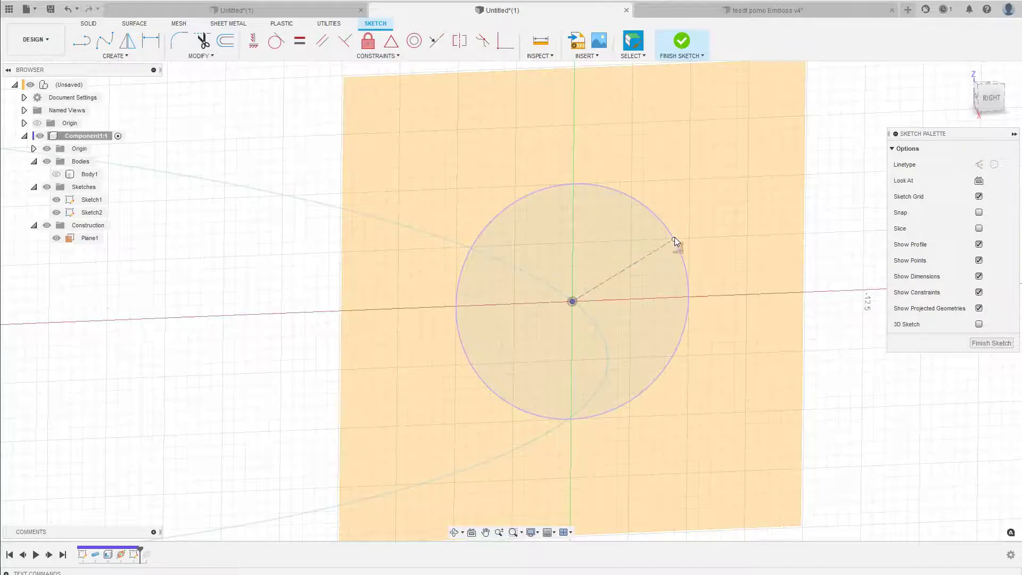
pyautogui.moveTo(673, 239); pyautogui.dragTo(663, 215)
pyautogui.moveTo(601, 188); pyautogui.dragTo(654, 235)
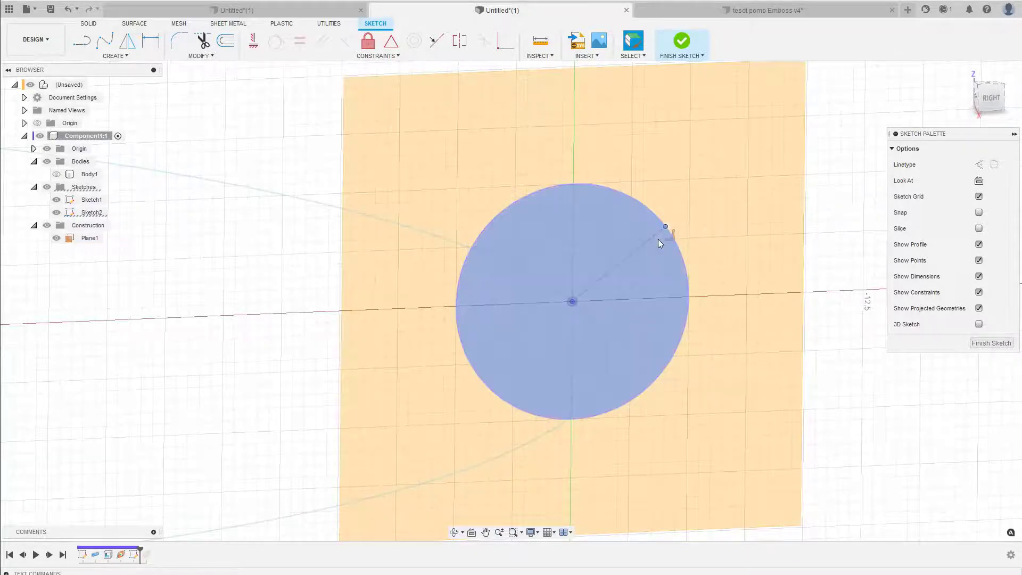
pyautogui.press('d')
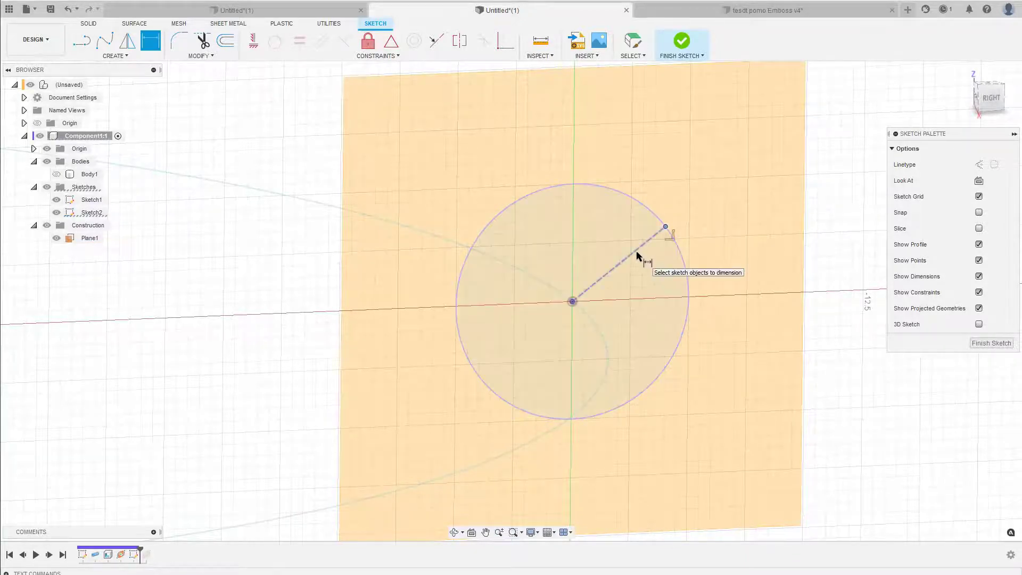
pyautogui.press('Escape')
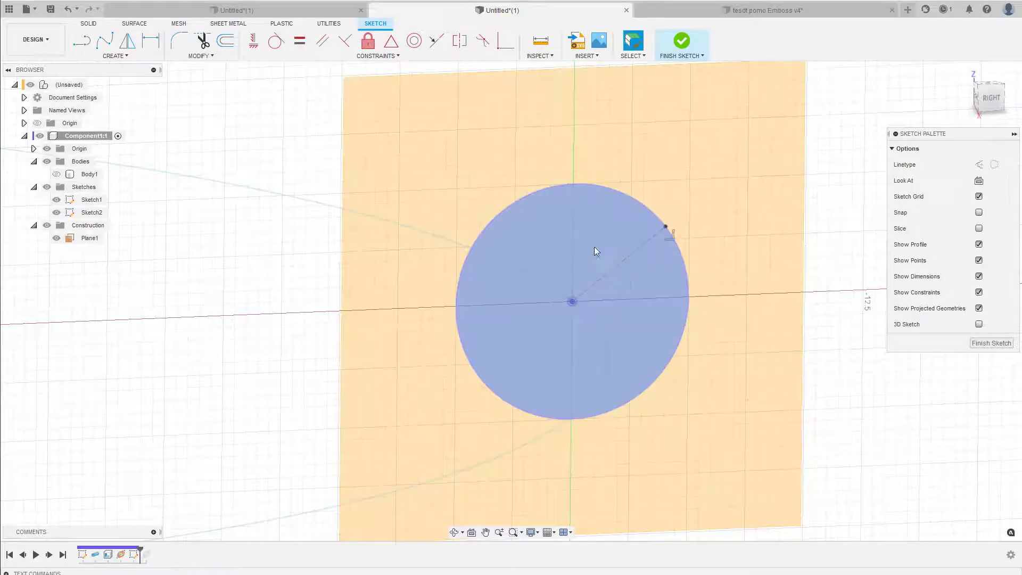
pyautogui.click(637, 269)
pyautogui.press('Escape')
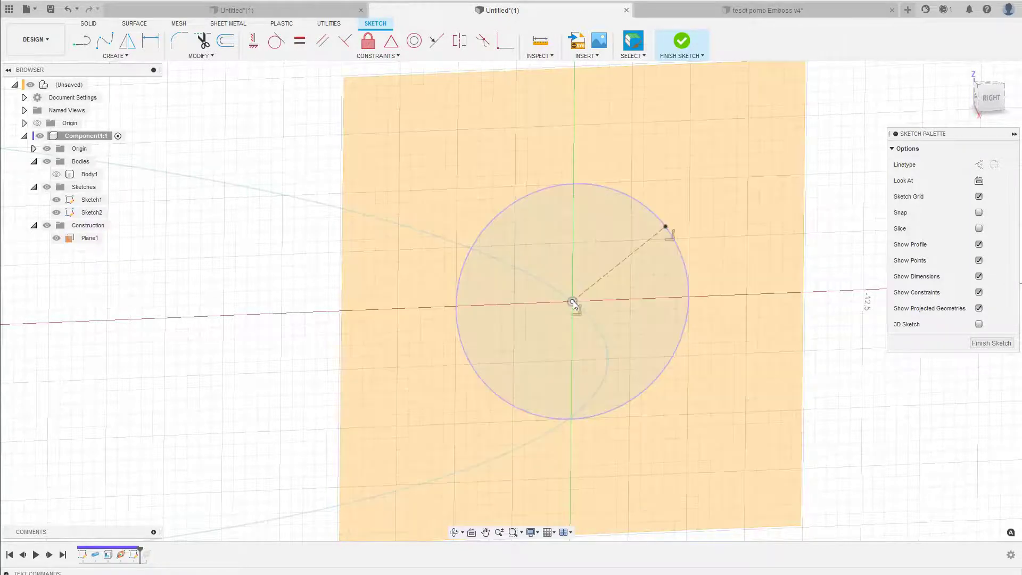
# Draw a horizontal construction line from the centre of the pipe circle to its outline.
pyautogui.press('l')
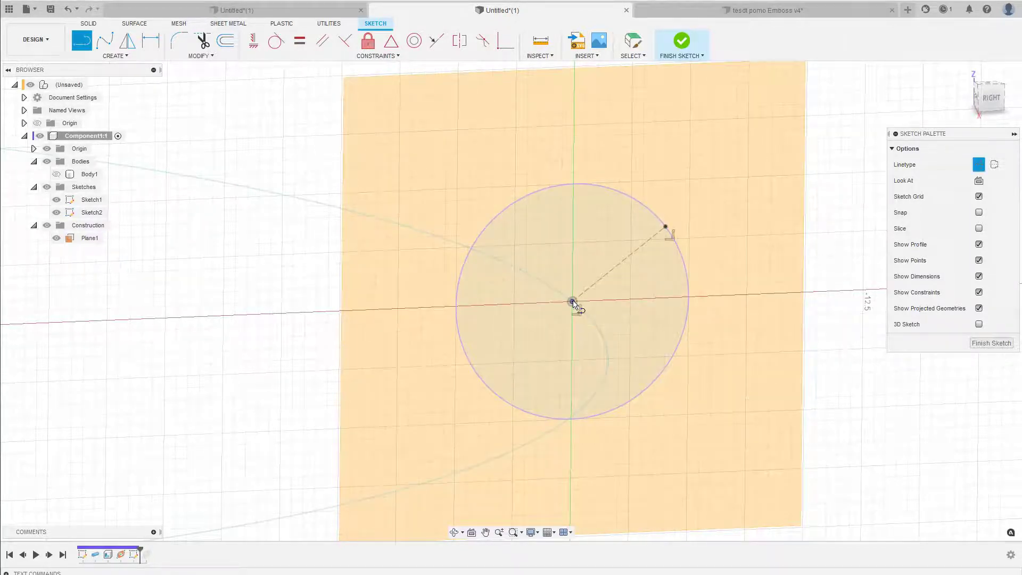
pyautogui.click(572, 303)
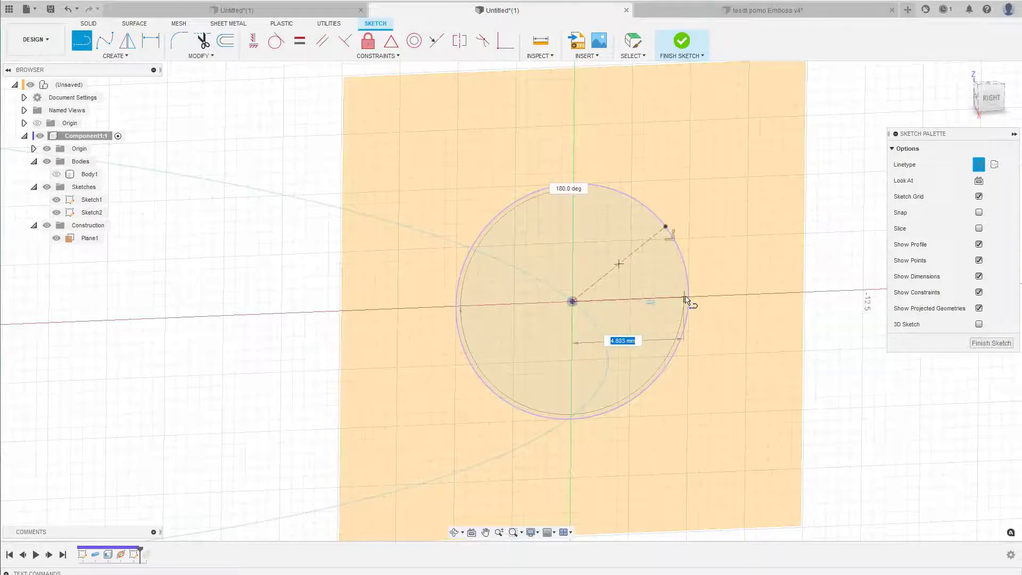
pyautogui.click(689, 297)
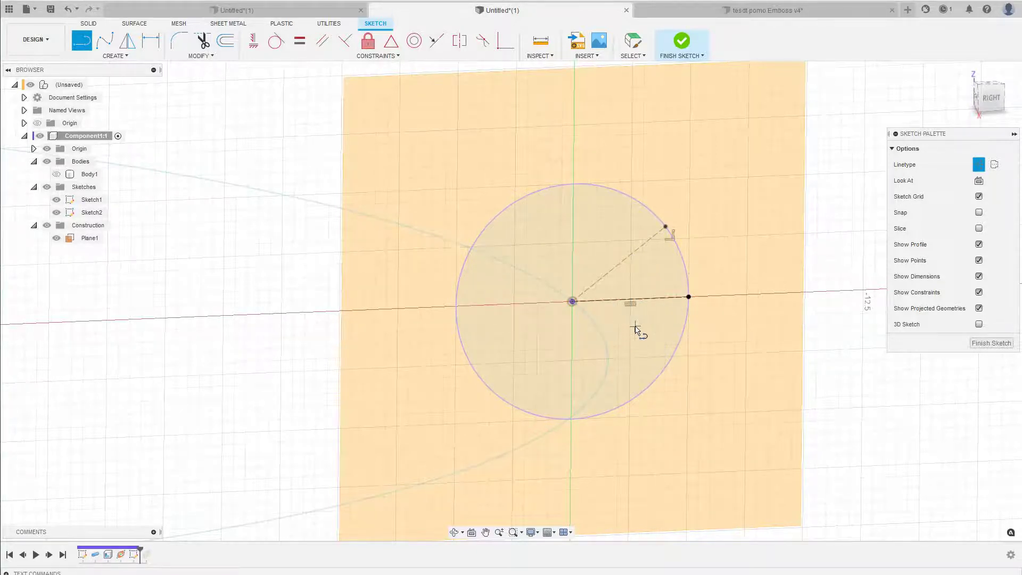
pyautogui.press('Escape')
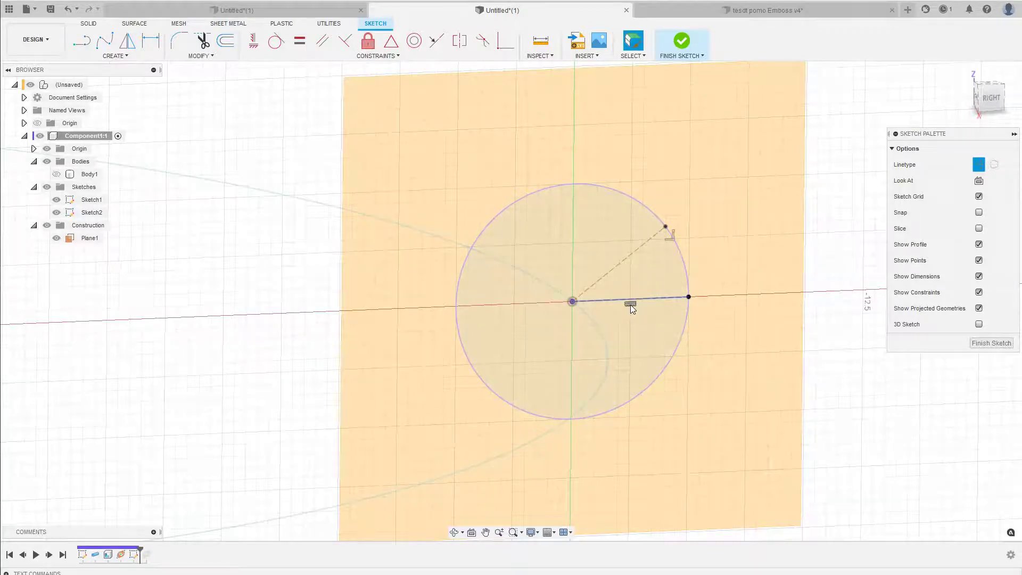
pyautogui.click(254, 47)
pyautogui.click(727, 234)
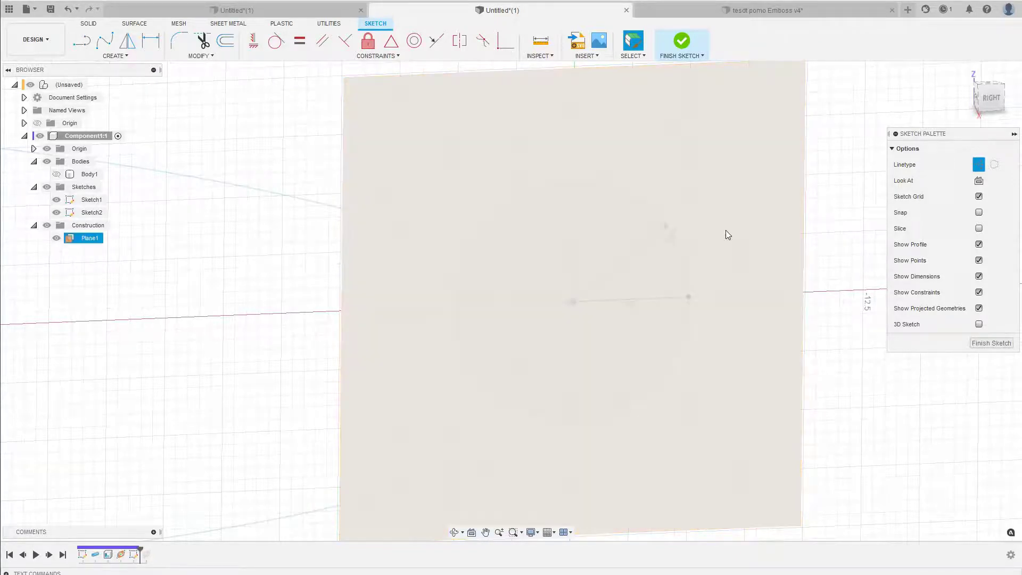
# Dimension the angle between the slanted and horizontal construction lines as 30 degrees, and finish the sketch.
pyautogui.press('d')
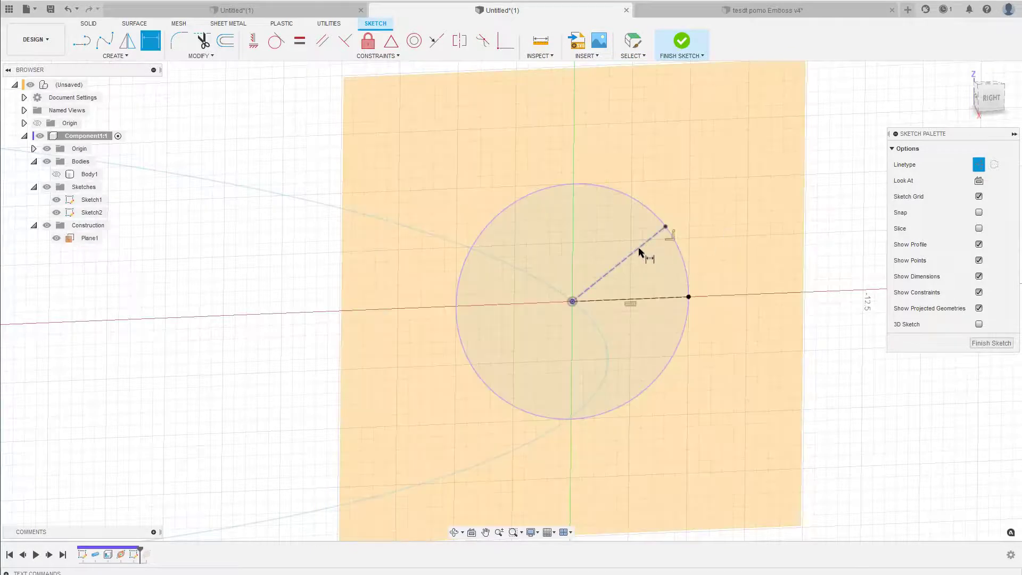
pyautogui.click(640, 253)
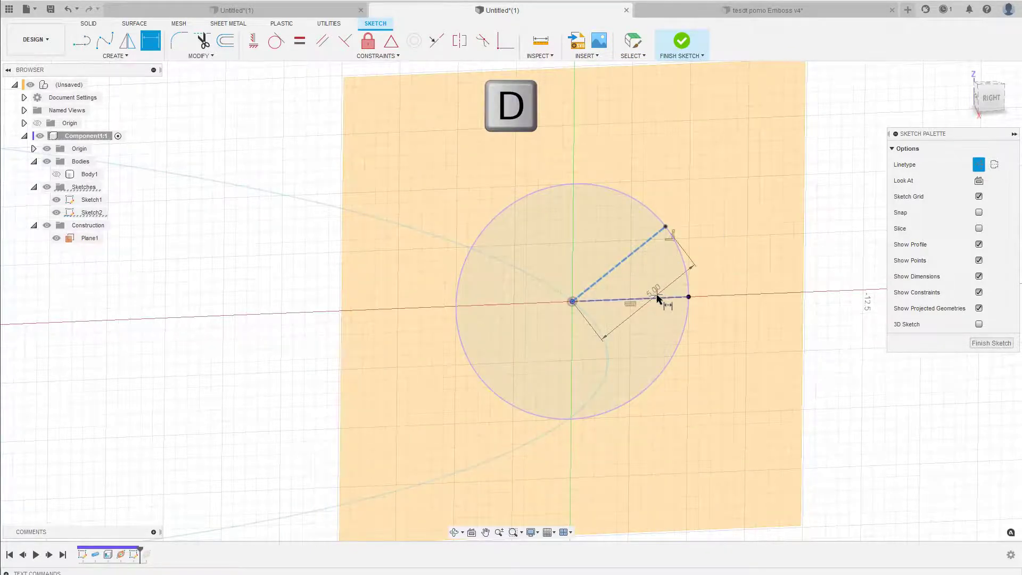
pyautogui.click(657, 299)
pyautogui.click(750, 250)
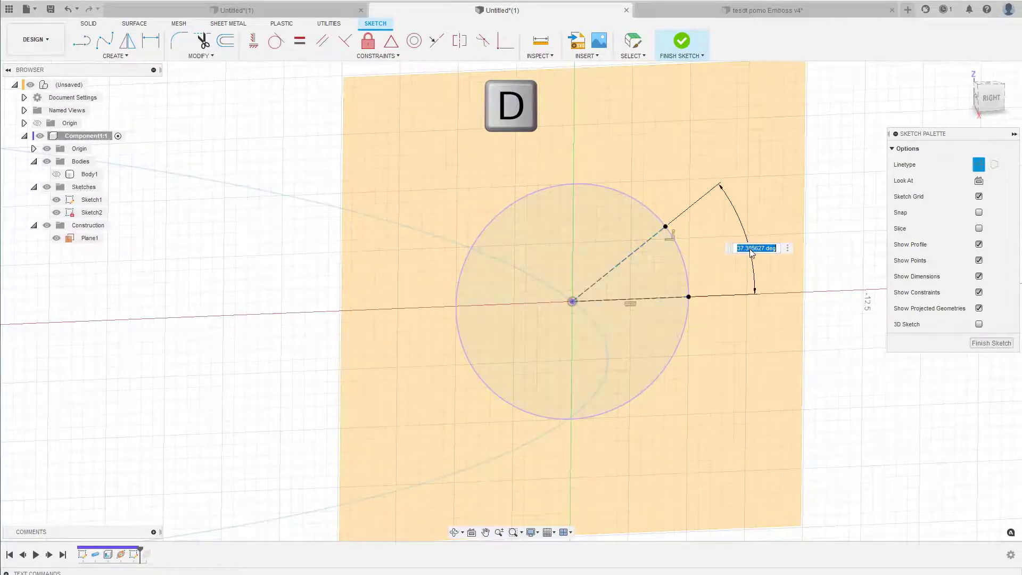
pyautogui.write('30')
pyautogui.press('Return')
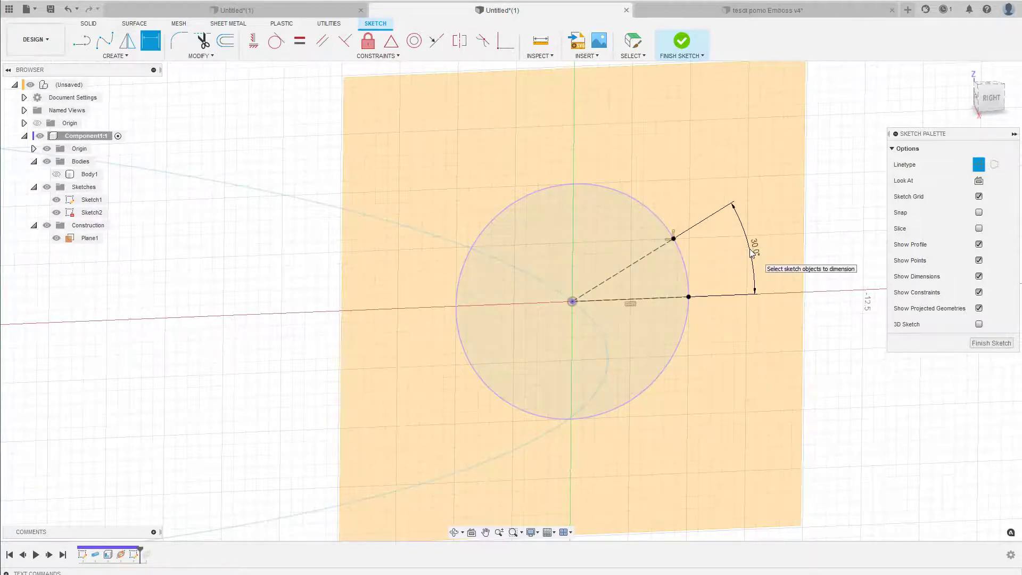
pyautogui.scroll(-3, 749, 248)
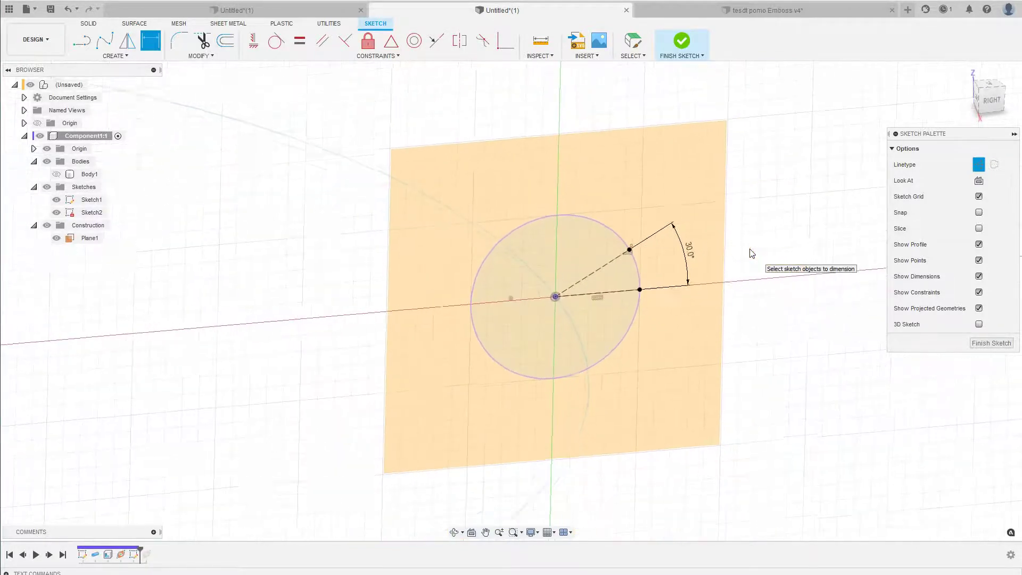
pyautogui.click(677, 45)
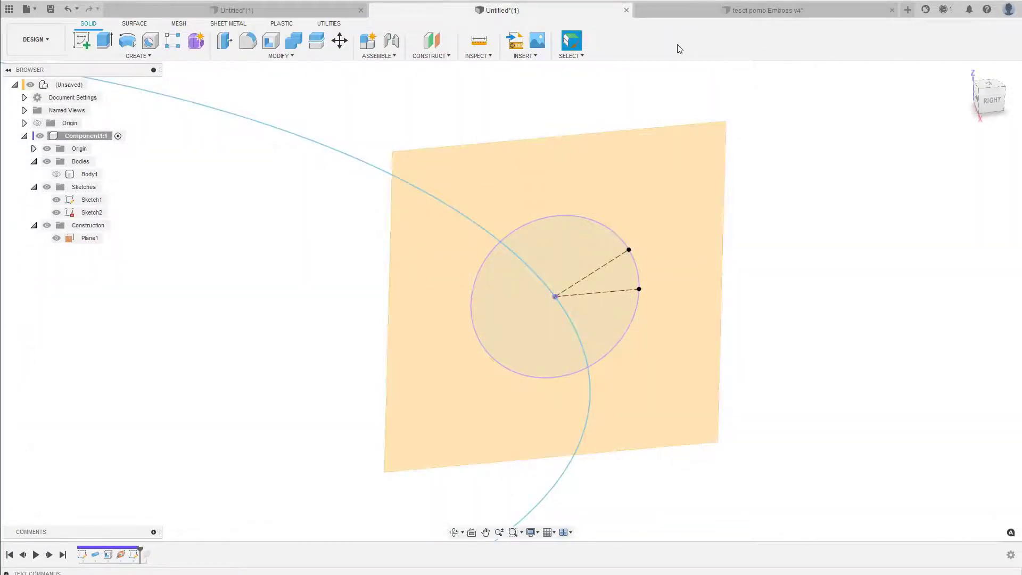
# Advance the history by one feature to include the second construction plane.
pyautogui.scroll(-5, 678, 49)
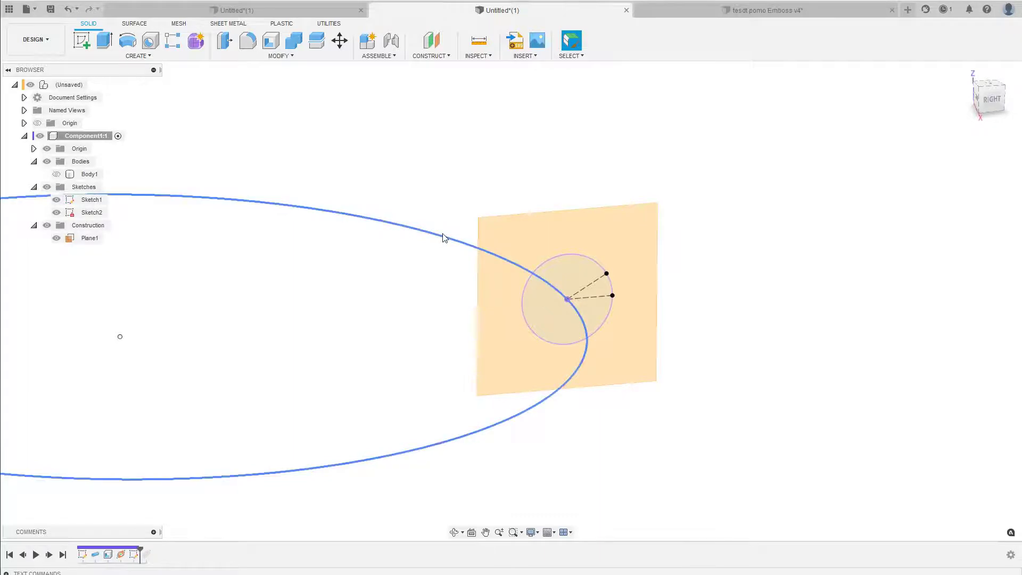
pyautogui.click(607, 273)
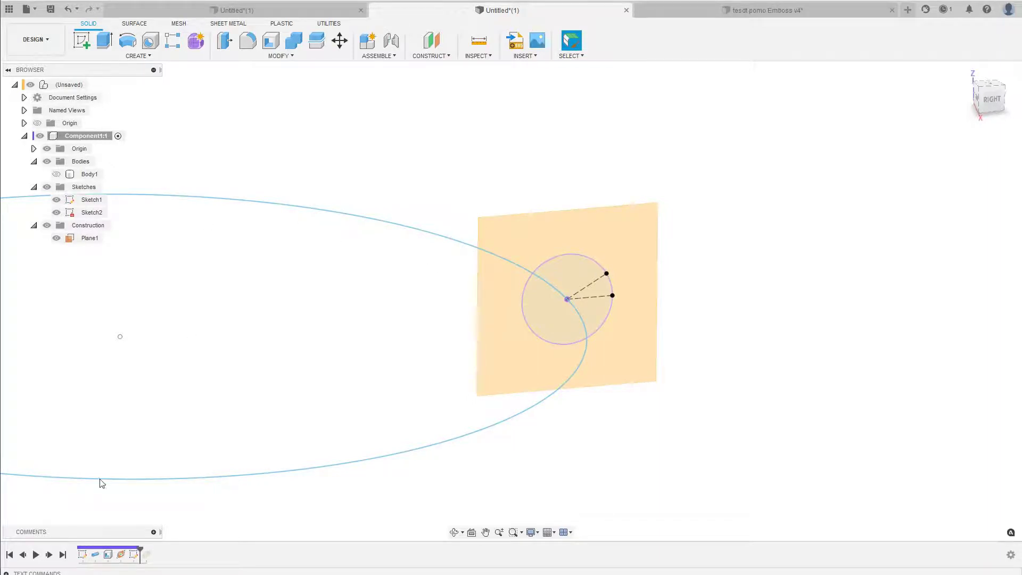
pyautogui.click(50, 555)
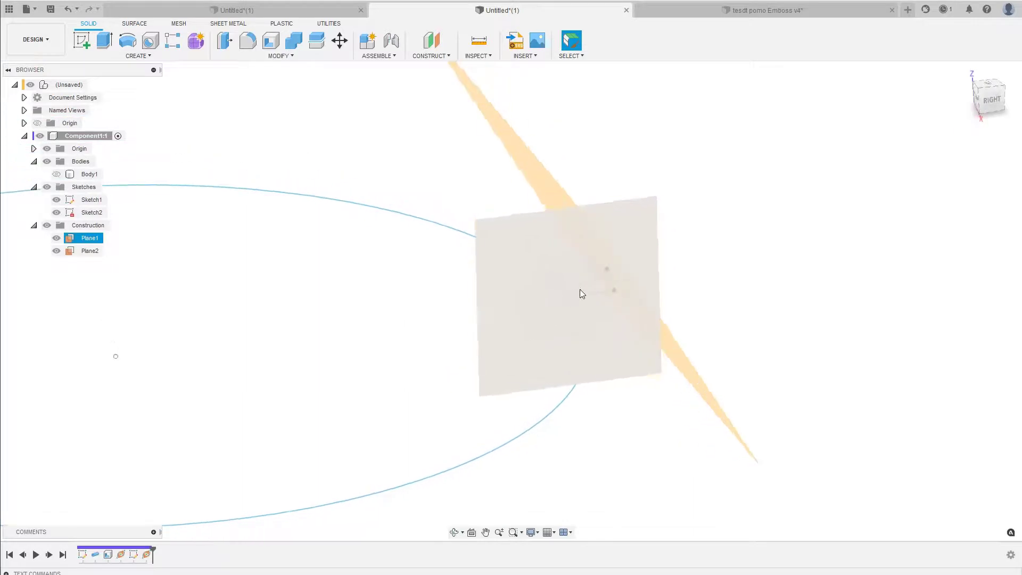
# Edit the second construction plane and drag it along the slanted construction radius, leaving its proportional distance at 1.00.
pyautogui.rightClick(150, 556)
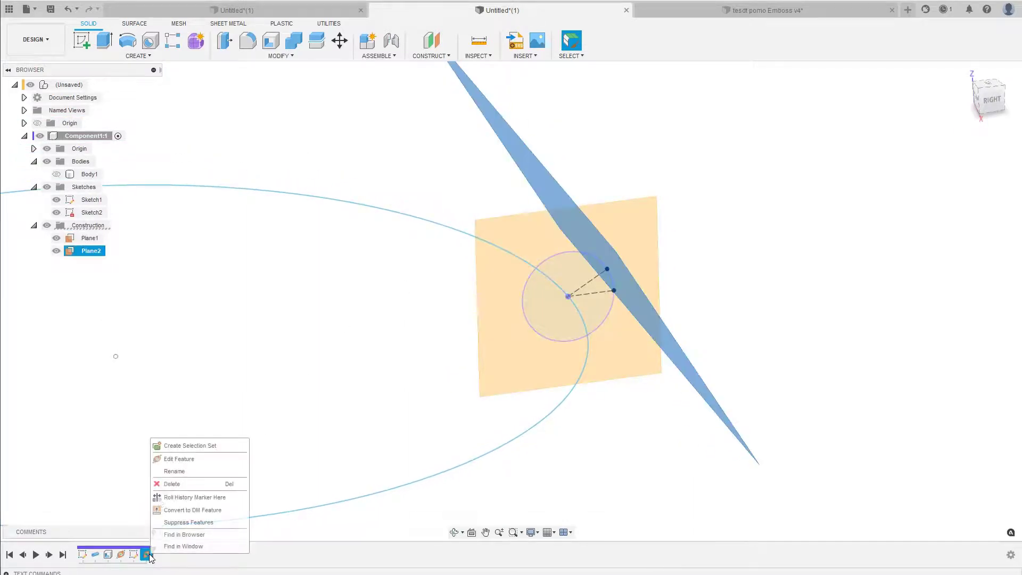
pyautogui.click(171, 458)
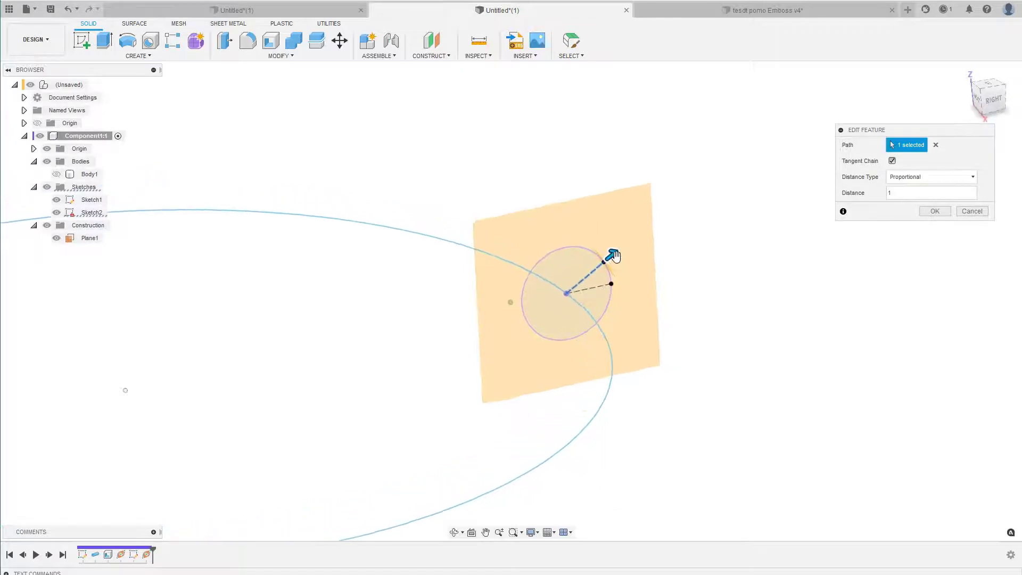
pyautogui.moveTo(611, 254); pyautogui.dragTo(650, 229)
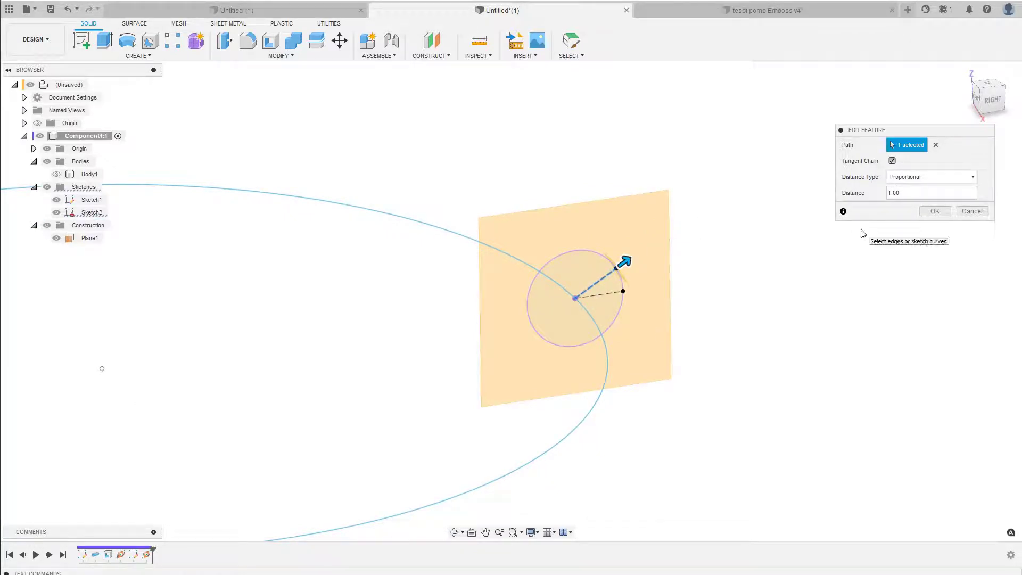
pyautogui.press('Return')
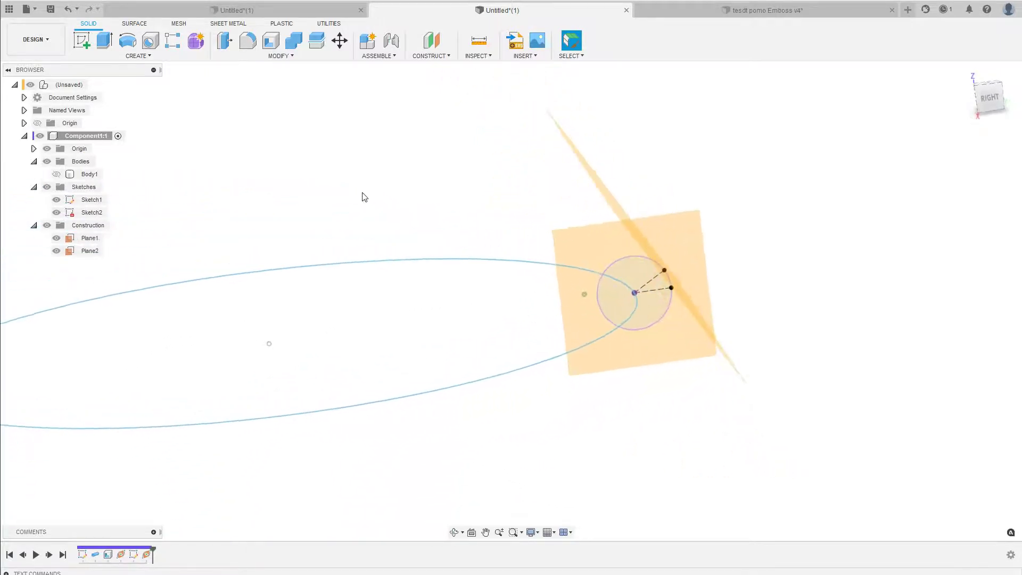
# Show the hollow pipe body together with the sketches and construction planes.
pyautogui.click(621, 210)
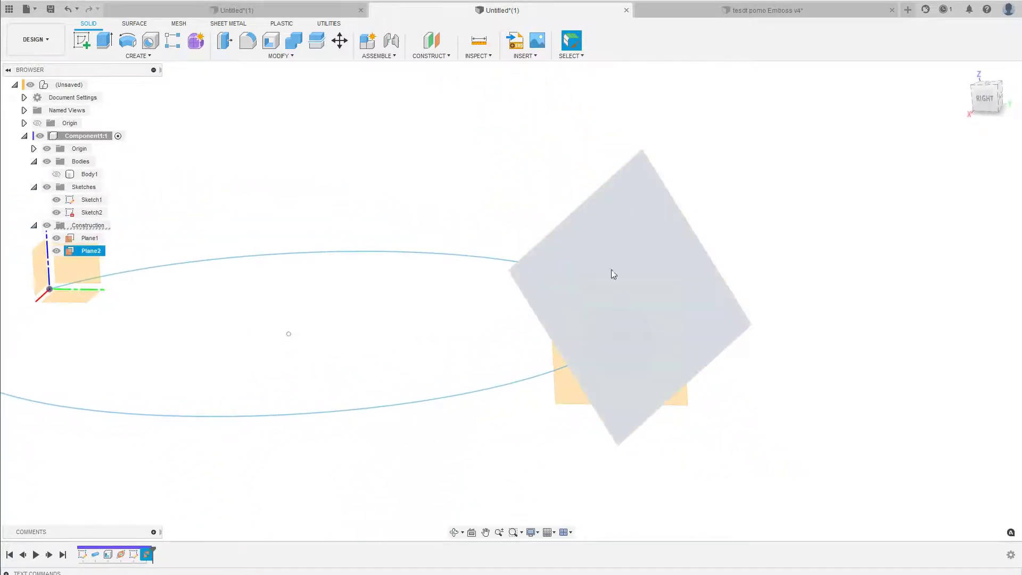
pyautogui.keyDown('ctrl'); pyautogui.click(675, 328); pyautogui.keyUp('ctrl')
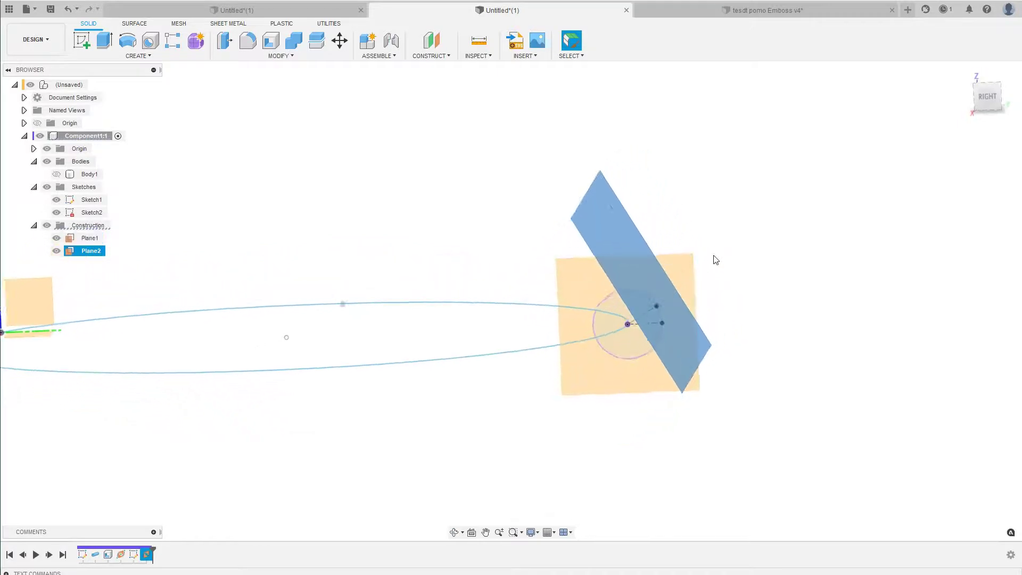
pyautogui.keyDown('ctrl'); pyautogui.click(568, 343); pyautogui.keyUp('ctrl')
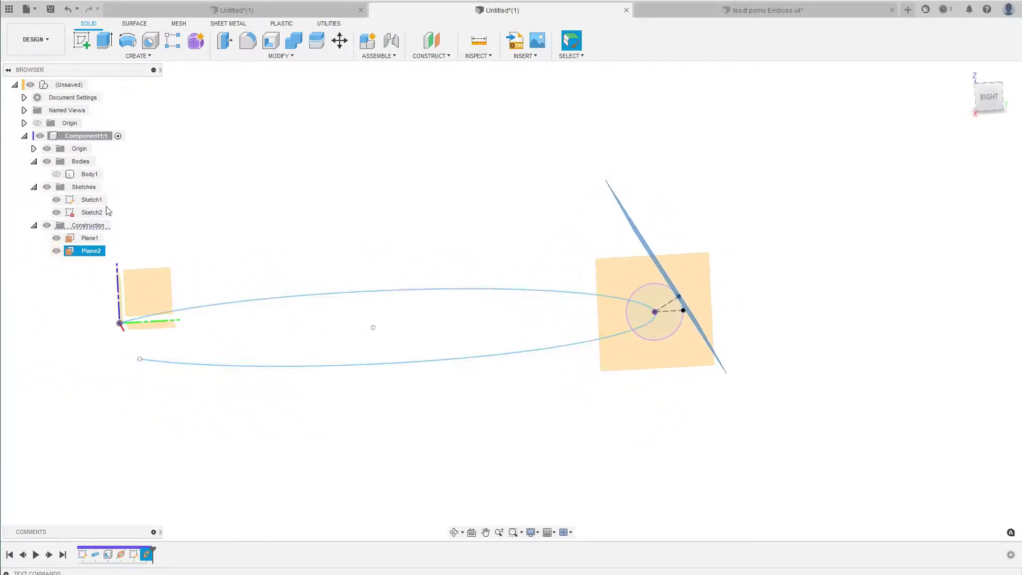
pyautogui.click(56, 174)
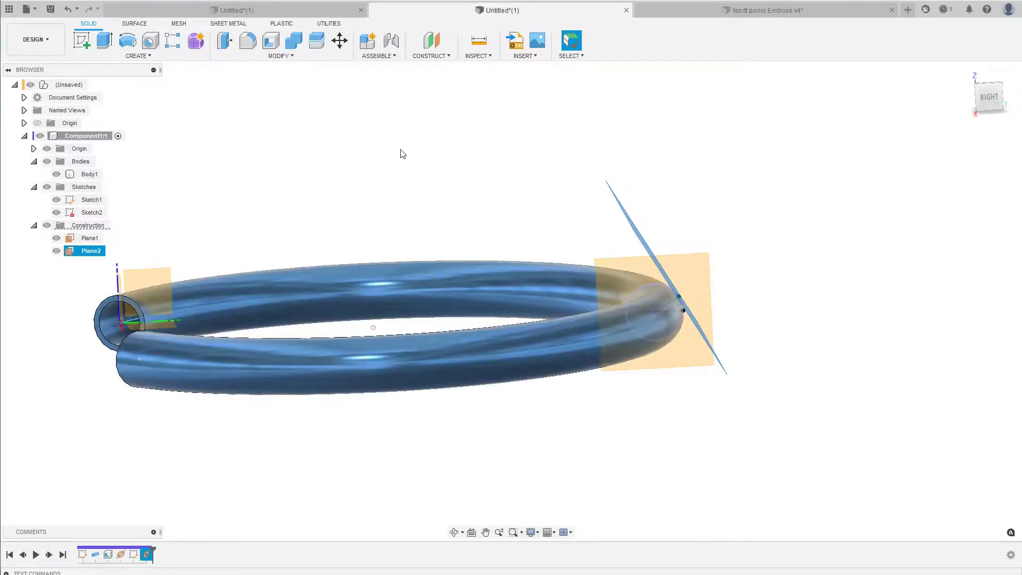
pyautogui.keyDown('ctrl'); pyautogui.click(621, 264); pyautogui.keyUp('ctrl')
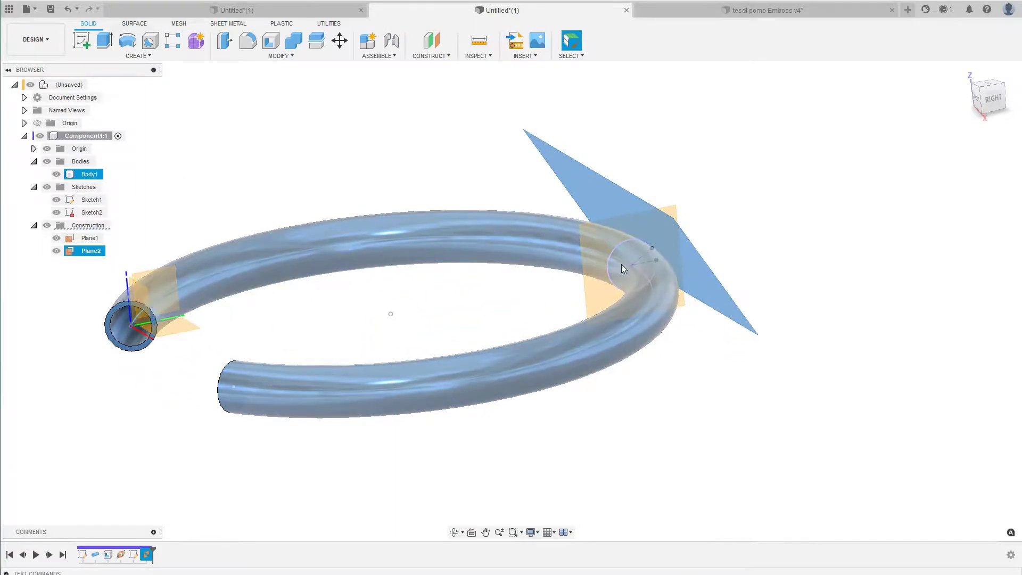
pyautogui.keyDown('ctrl'); pyautogui.click(680, 262); pyautogui.keyUp('ctrl')
pyautogui.click(680, 261)
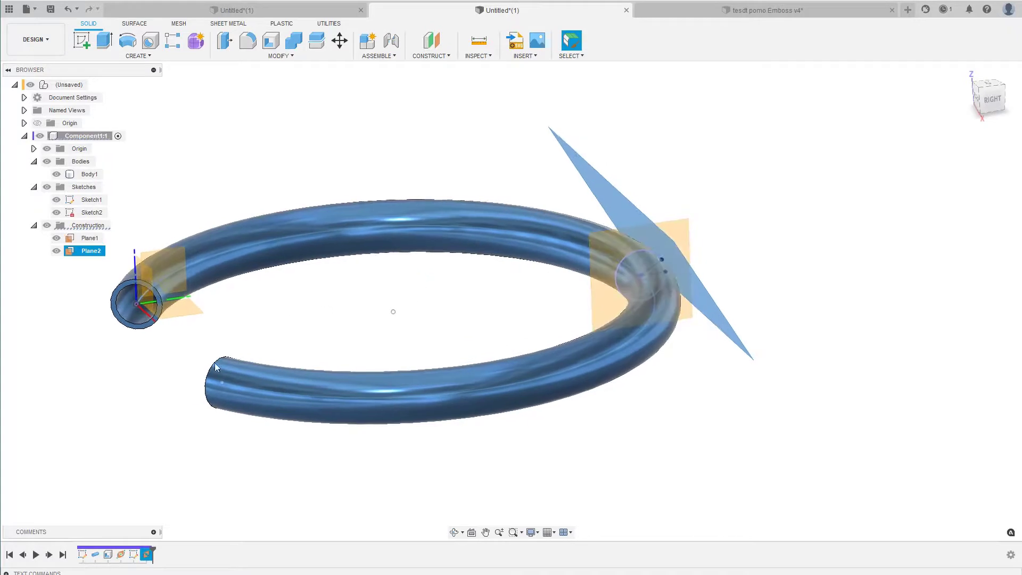
# Edit the pipe feature and set its circular section size to 15 mm.
pyautogui.rightClick(94, 556)
pyautogui.click(110, 459)
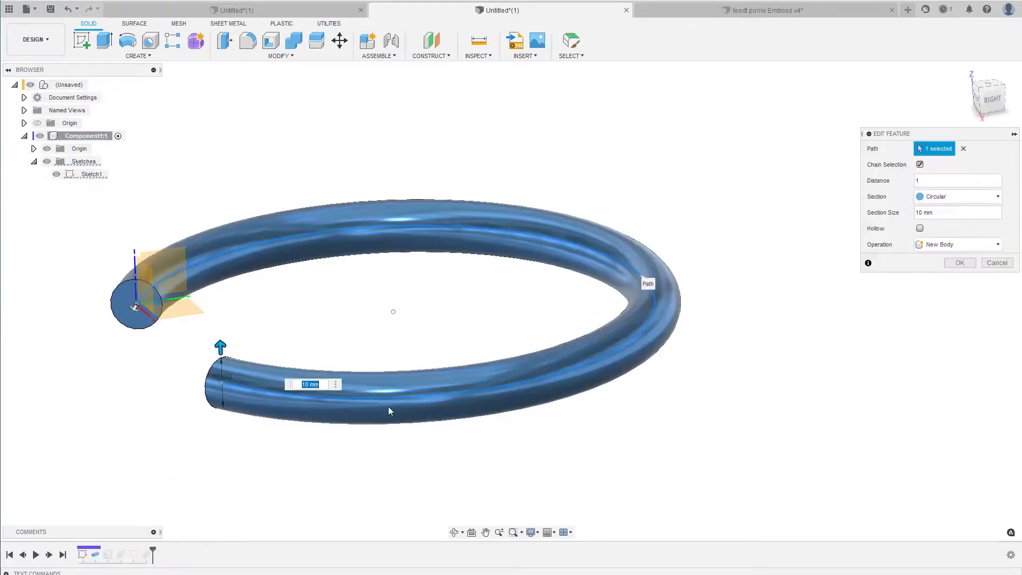
pyautogui.doubleClick(923, 213)
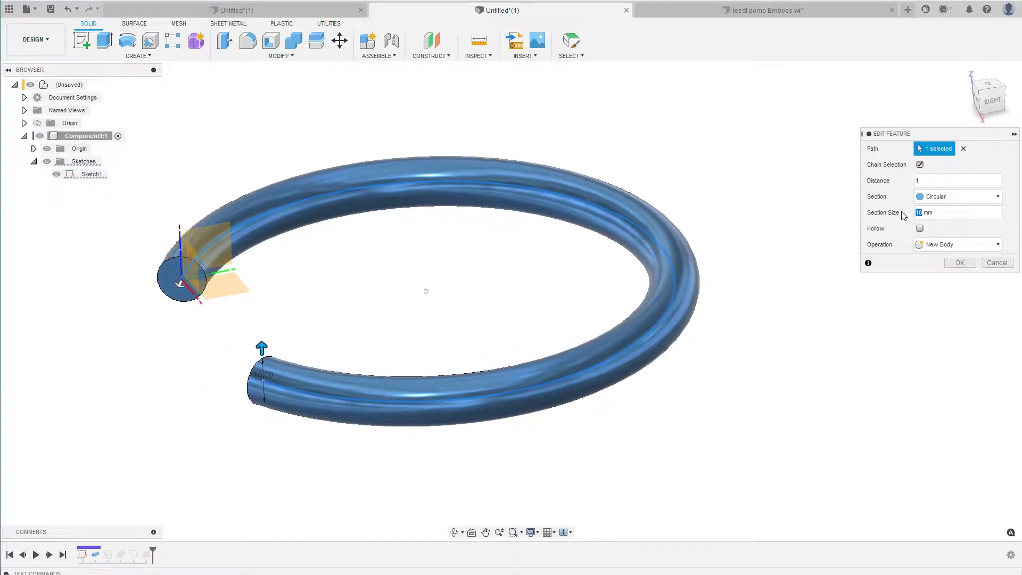
pyautogui.press('Return')
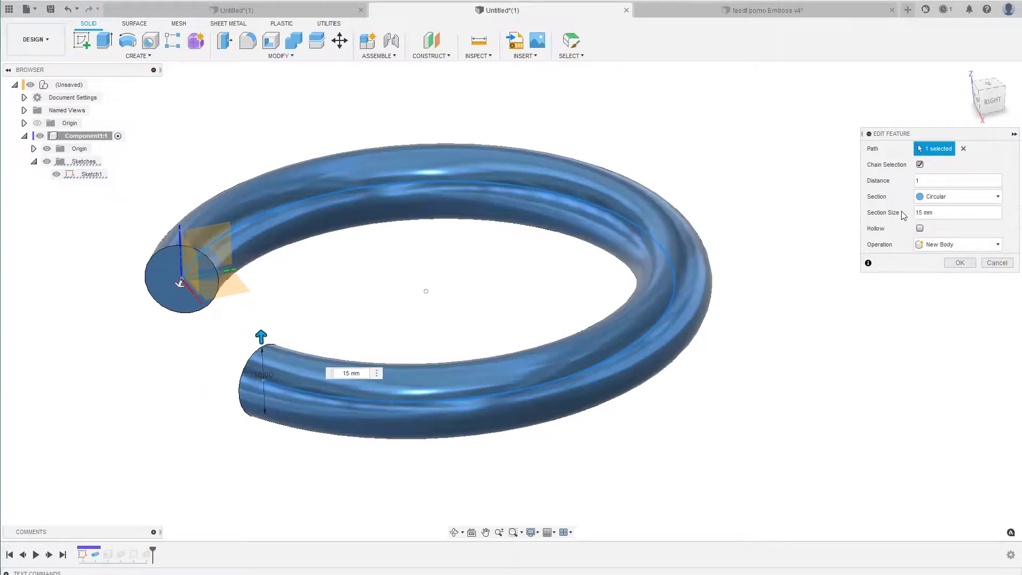
pyautogui.press('Return')
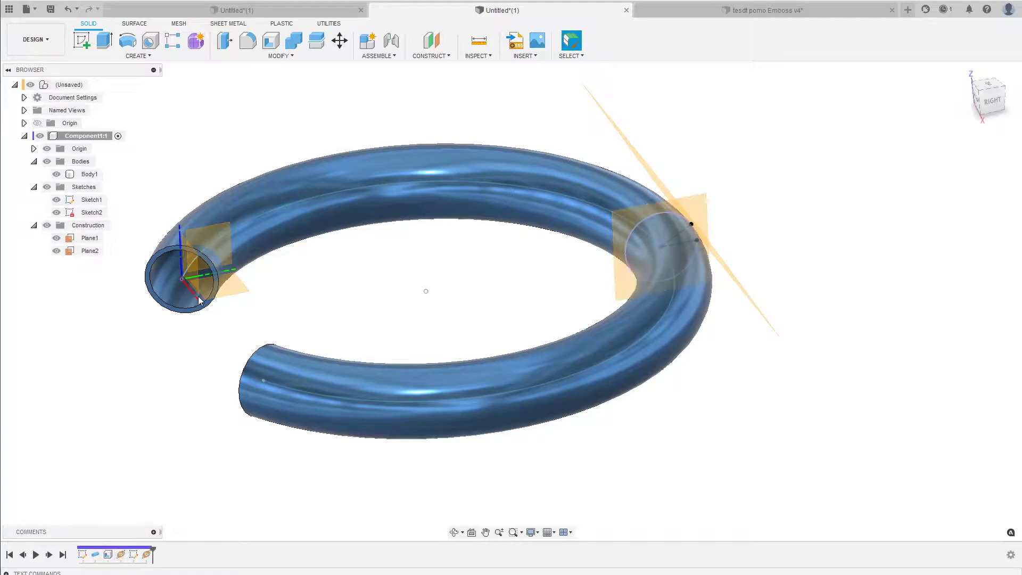
# Examine from several viewpoints how the second construction plane sits against the pipe's outer surface.
pyautogui.click(628, 223)
pyautogui.press('Escape')
pyautogui.keyDown('shift'); pyautogui.moveTo(696, 208); pyautogui.dragTo(812, 228, button='middle'); pyautogui.keyUp('shift')
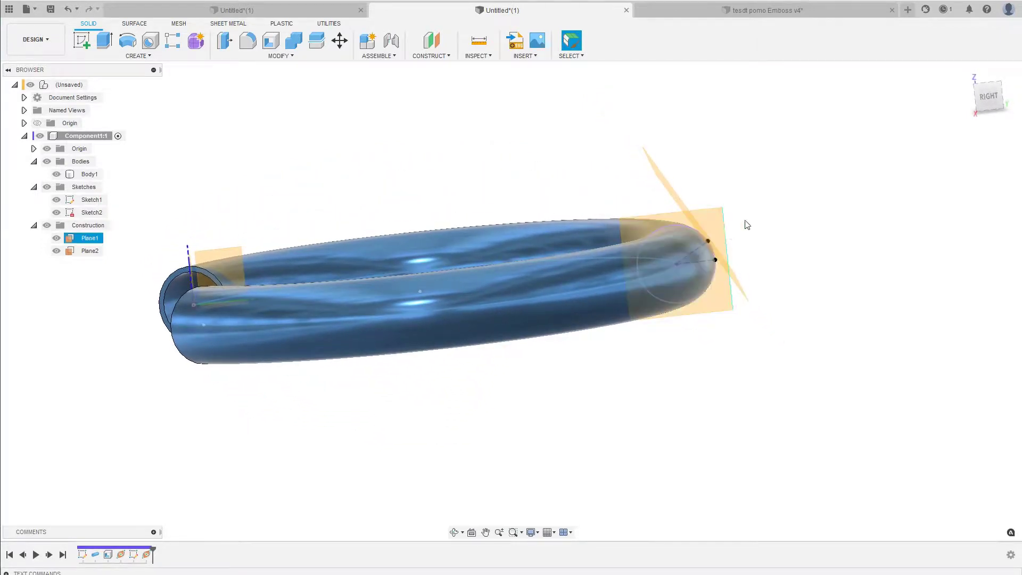
pyautogui.click(697, 244)
pyautogui.keyDown('shift'); pyautogui.moveTo(697, 244); pyautogui.dragTo(595, 334, button='middle'); pyautogui.keyUp('shift')
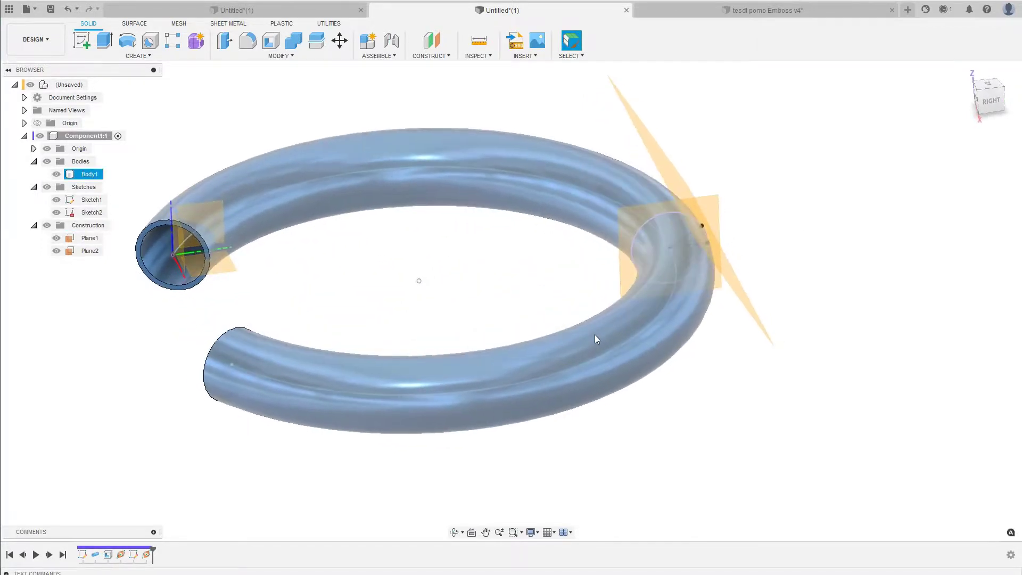
pyautogui.click(670, 172)
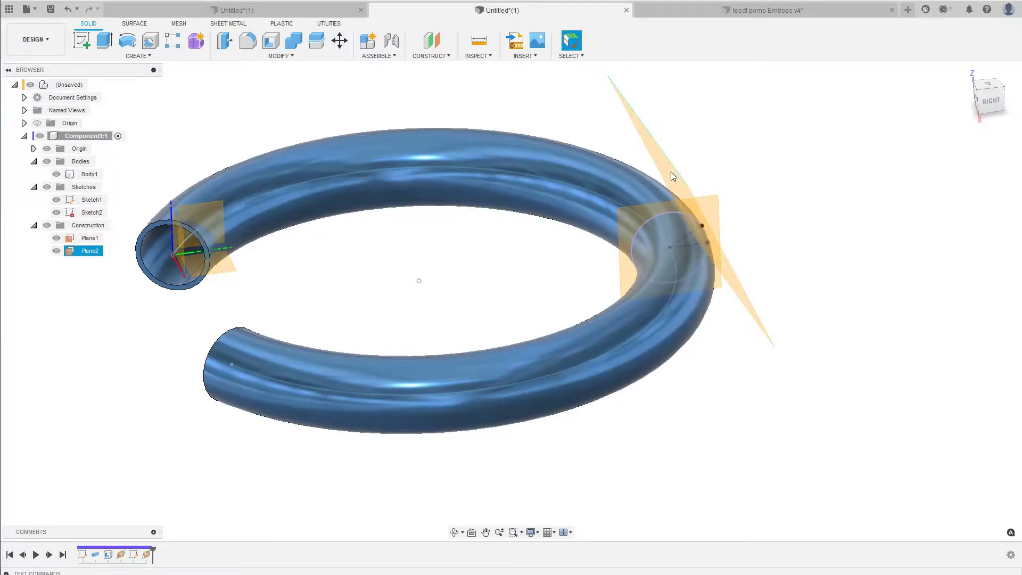
pyautogui.keyDown('shift'); pyautogui.moveTo(671, 171); pyautogui.dragTo(650, 397, button='middle'); pyautogui.keyUp('shift')
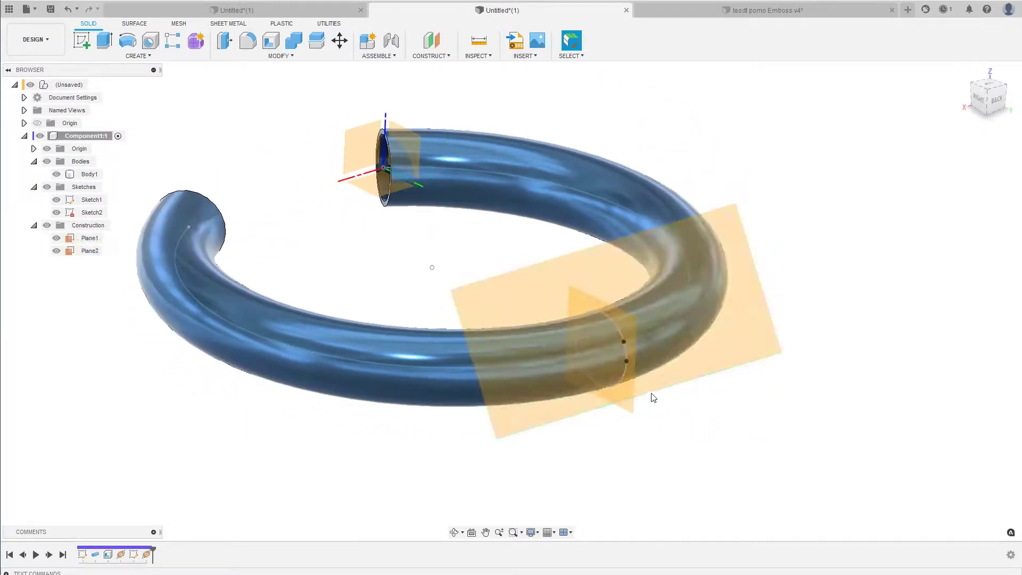
pyautogui.click(620, 335)
pyautogui.keyDown('shift'); pyautogui.moveTo(621, 335); pyautogui.dragTo(720, 250, button='middle'); pyautogui.keyUp('shift')
pyautogui.scroll(3, 720, 250)
pyautogui.click(205, 497)
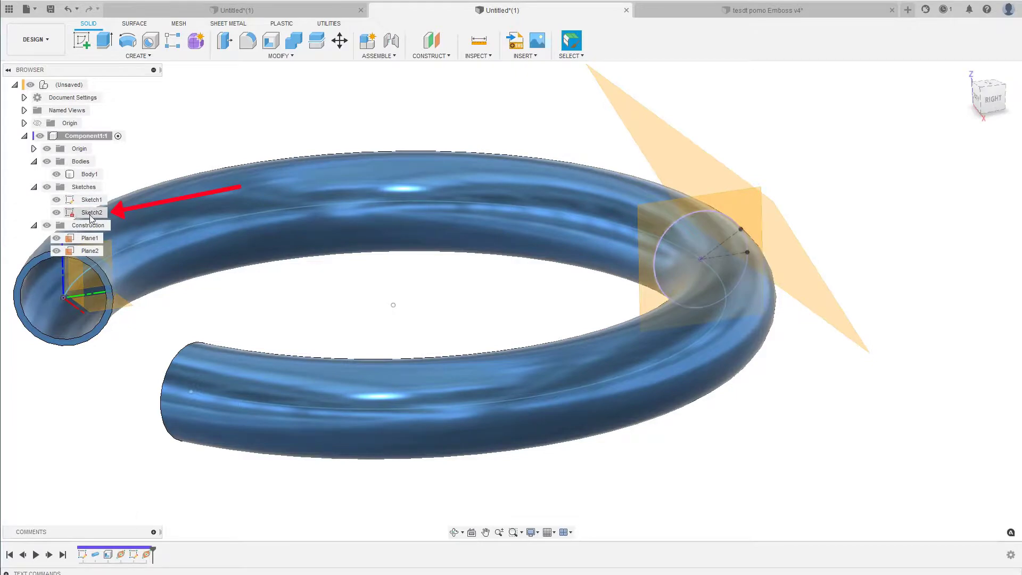
# Show the second sketch's dimensions in the model and set the angle between its construction lines to 35 degrees.
pyautogui.rightClick(91, 213)
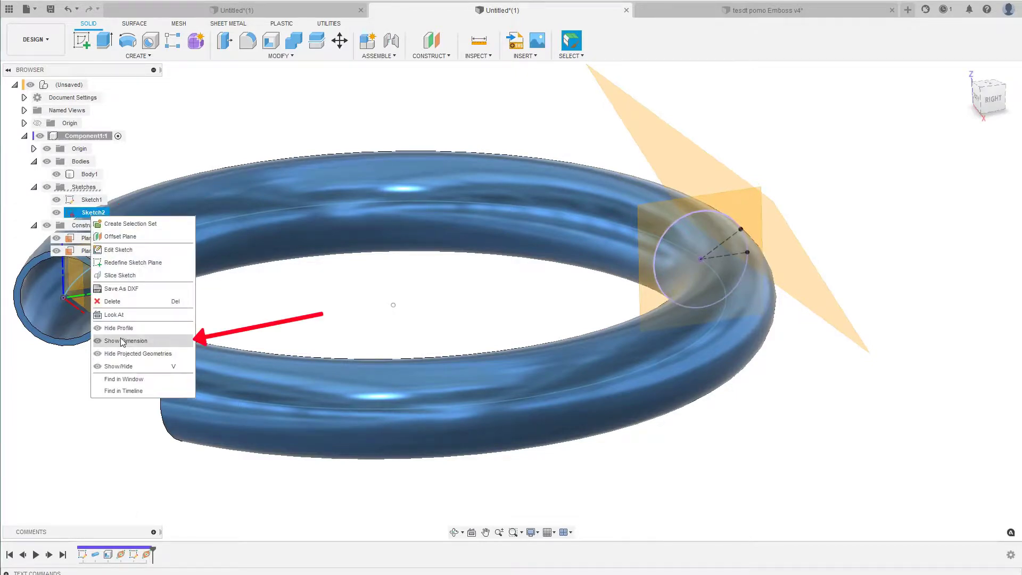
pyautogui.click(123, 341)
pyautogui.moveTo(837, 262)
pyautogui.keyDown('shift'); pyautogui.mouseDown(button='middle')
pyautogui.moveTo(767, 258)
pyautogui.moveTo(777, 250)
pyautogui.mouseUp(button='middle'); pyautogui.keyUp('shift')
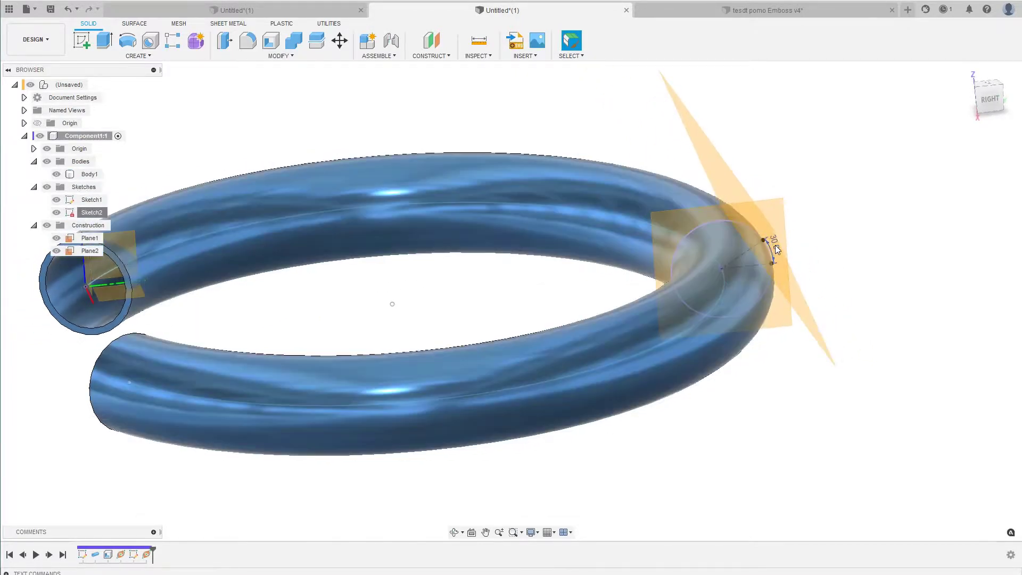
pyautogui.click(775, 243)
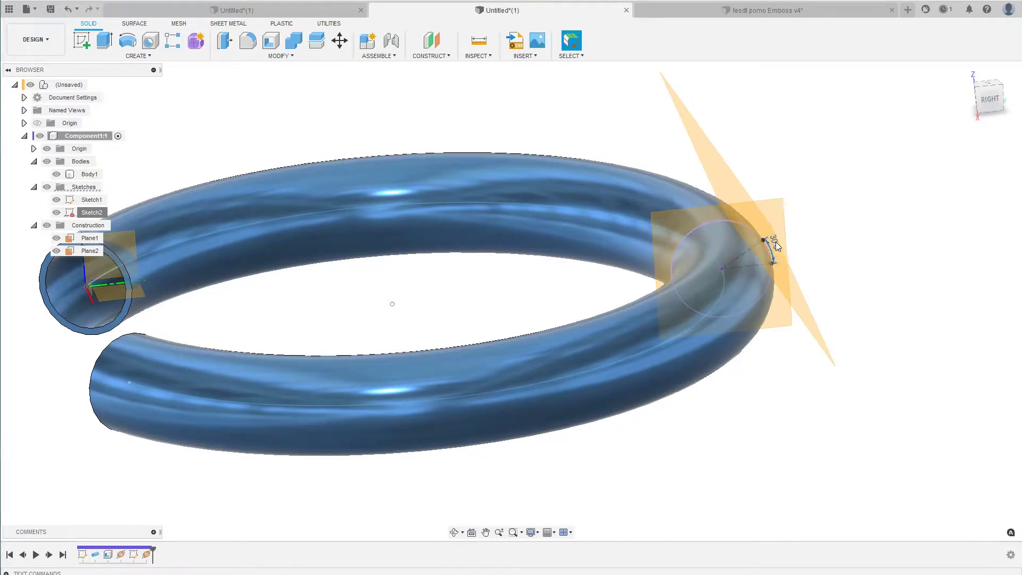
pyautogui.doubleClick(774, 240)
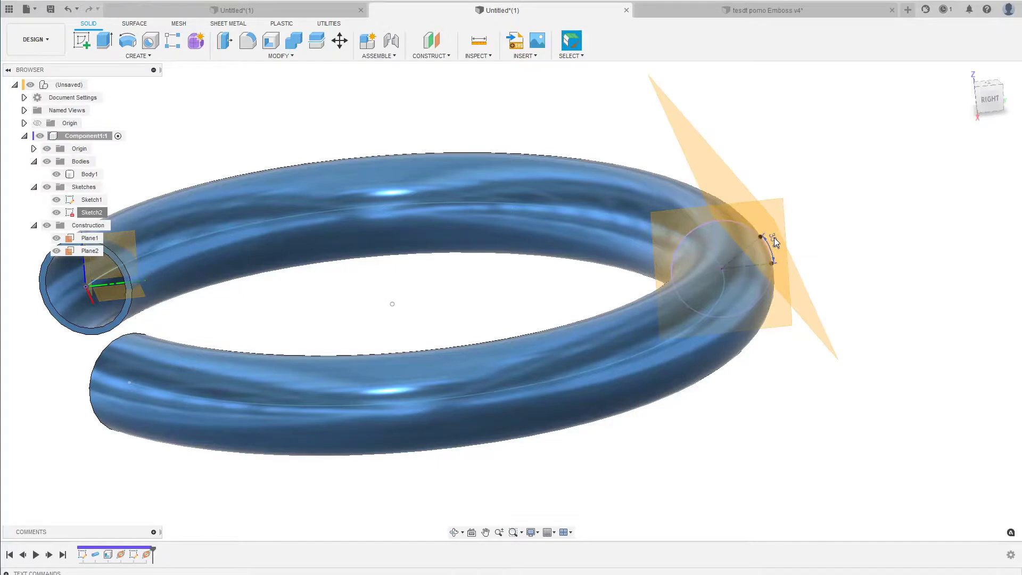
pyautogui.keyDown('shift'); pyautogui.moveTo(773, 237); pyautogui.dragTo(775, 236, button='middle'); pyautogui.keyUp('shift')
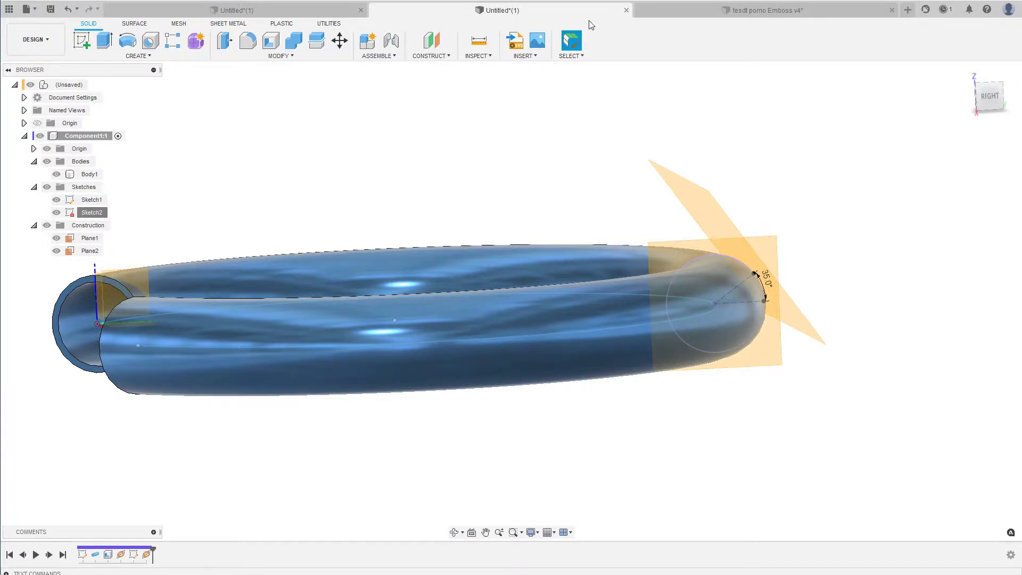
# Look through the available commands for construction planes, axes and points.
pyautogui.click(434, 57)
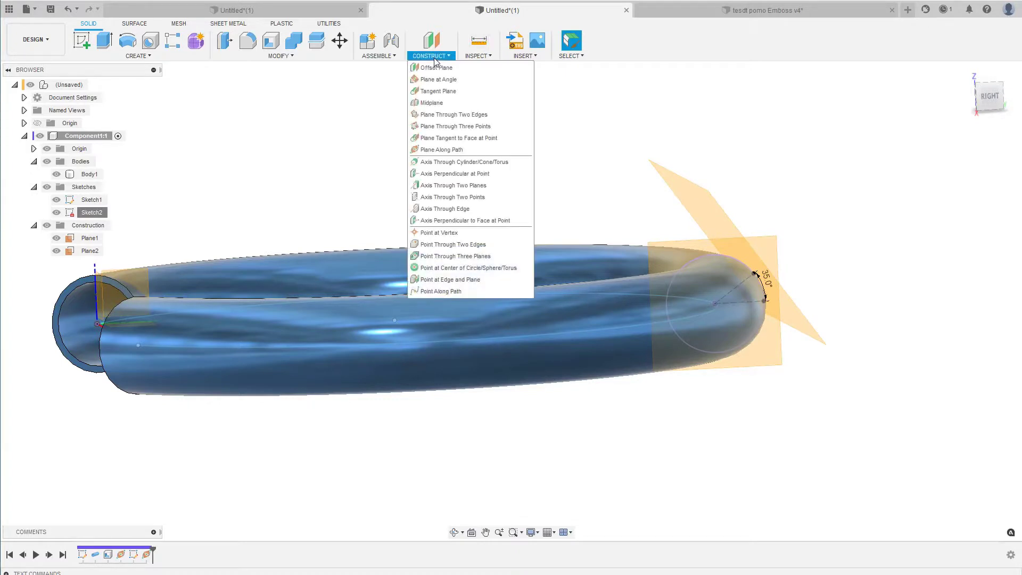